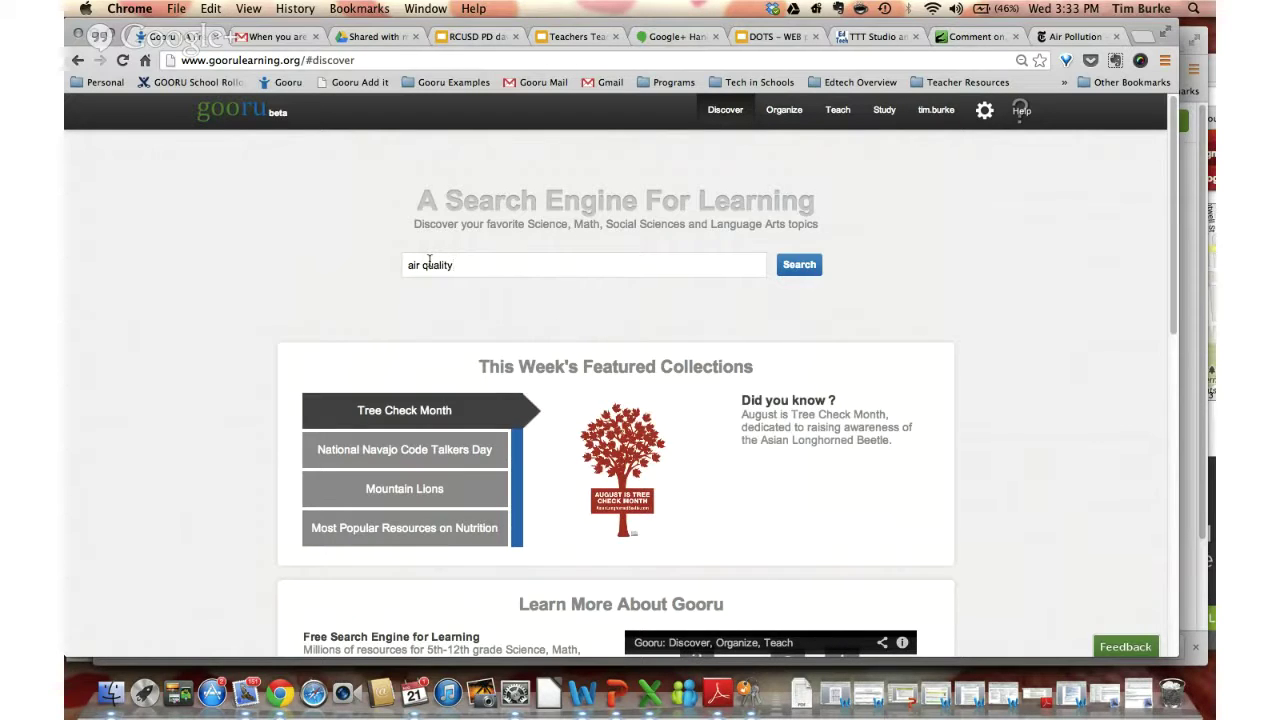
Run the 'air quality' resource search and scroll down to the Air Quality quiz result
key("Return")
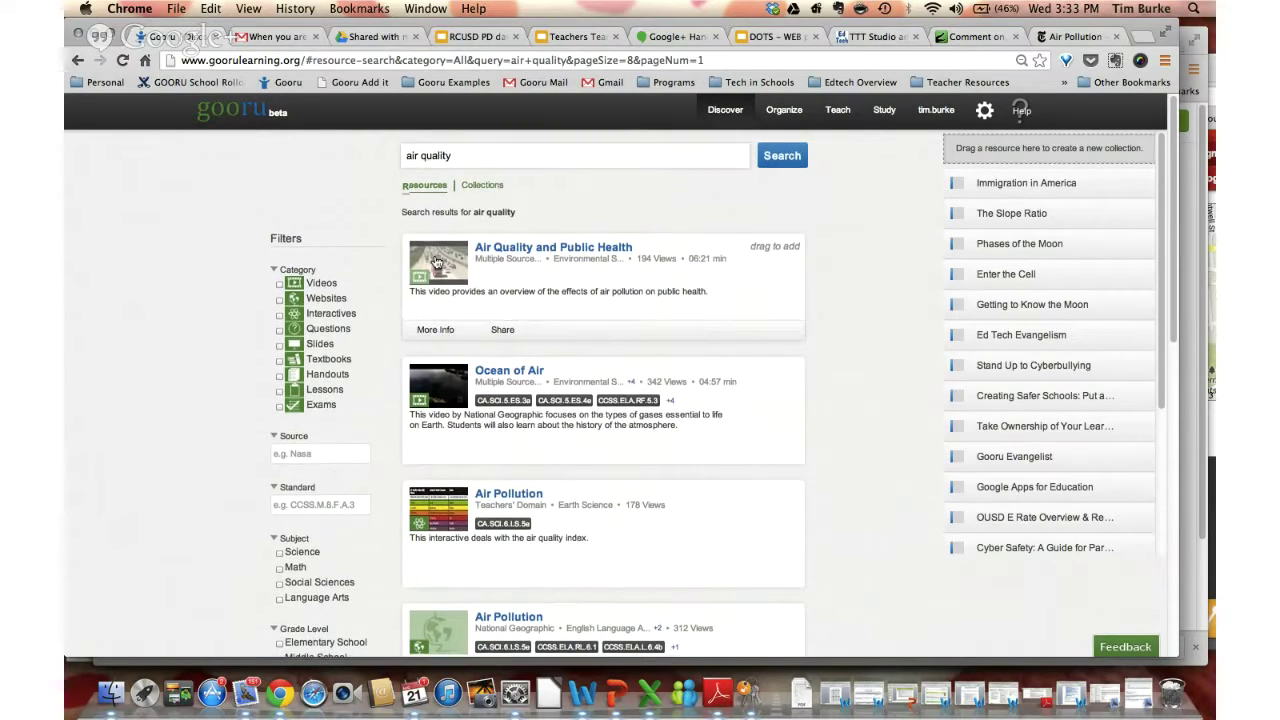
scroll(450, 245, "down", 2)
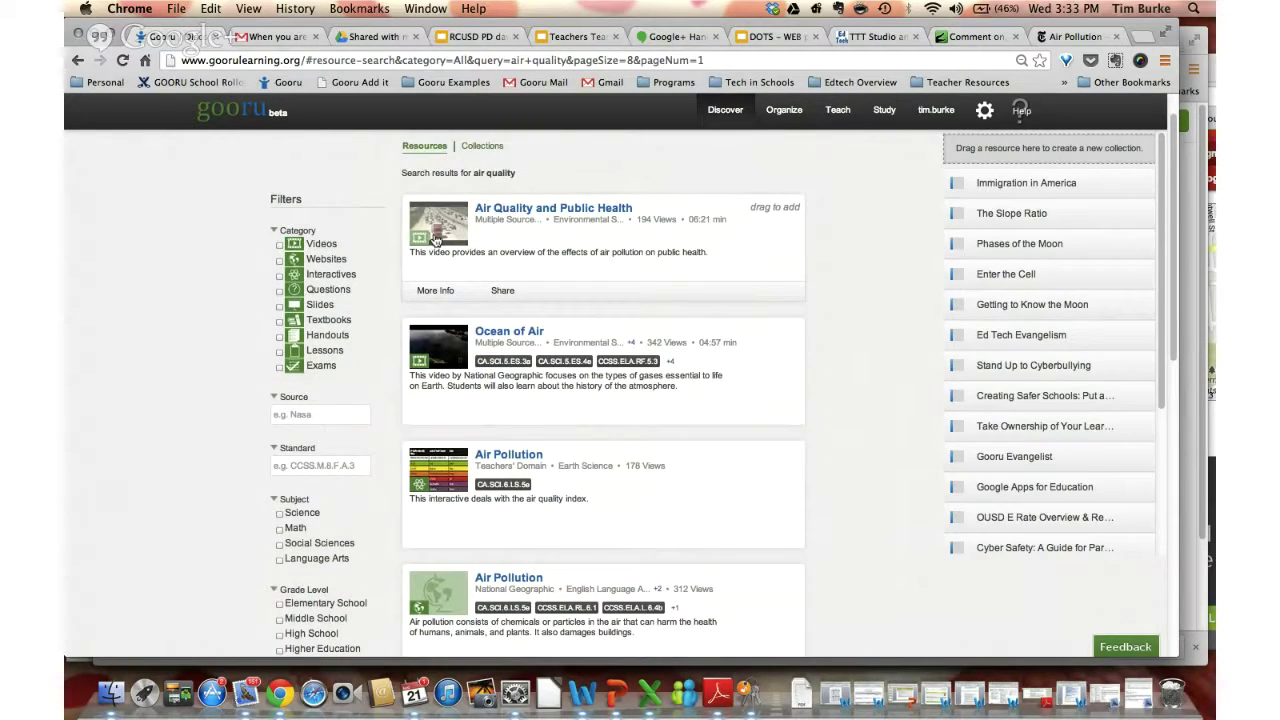
scroll(435, 240, "down", 7)
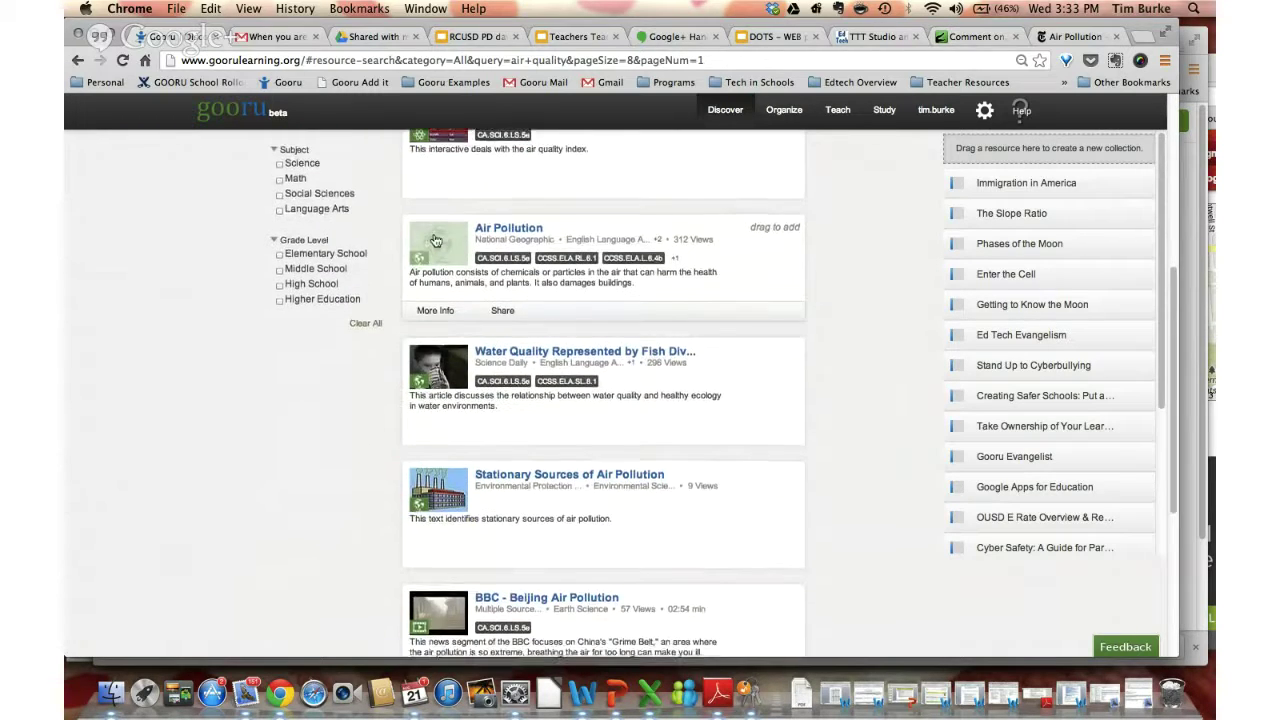
scroll(435, 240, "down", 5)
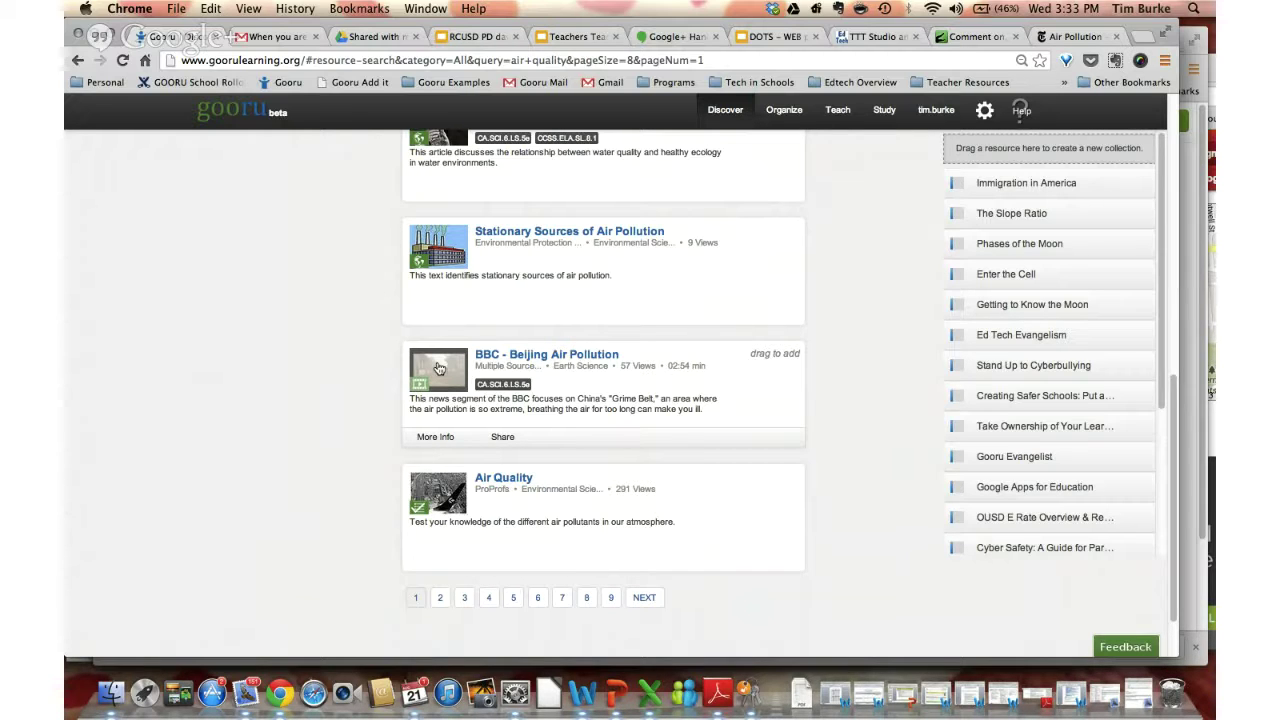
scroll(437, 368, "up", 10)
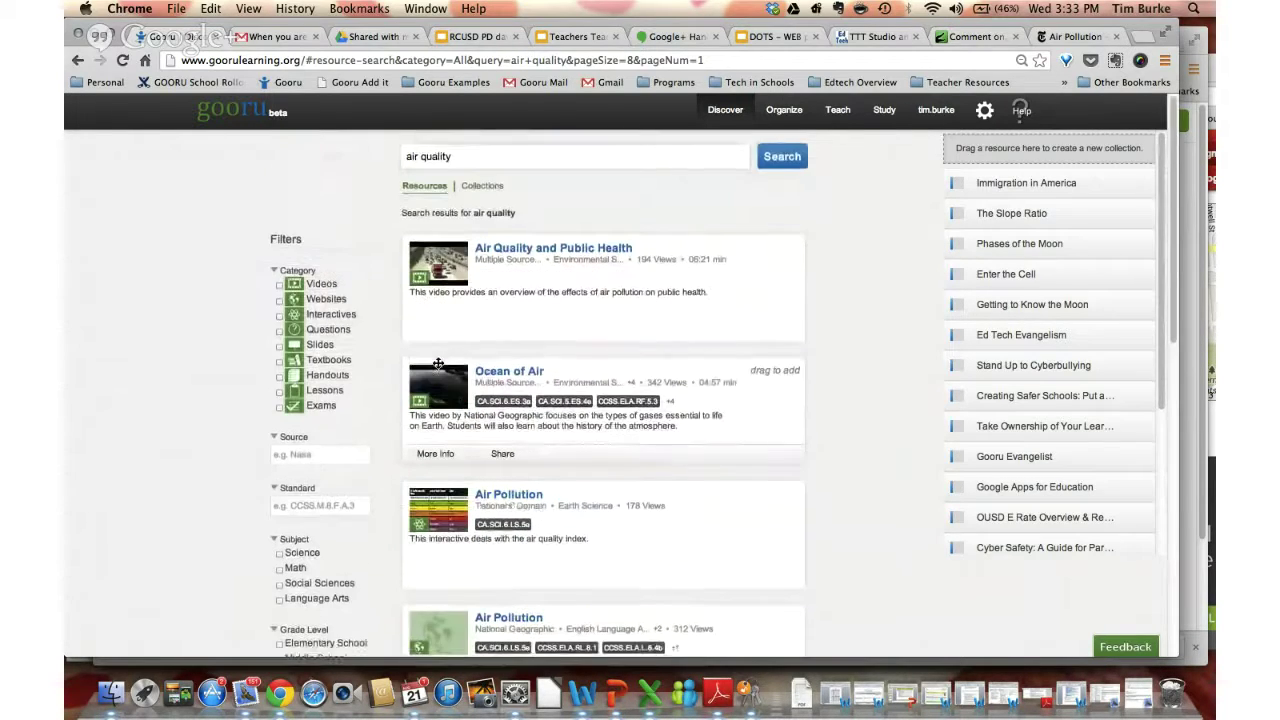
scroll(423, 445, "down", 10)
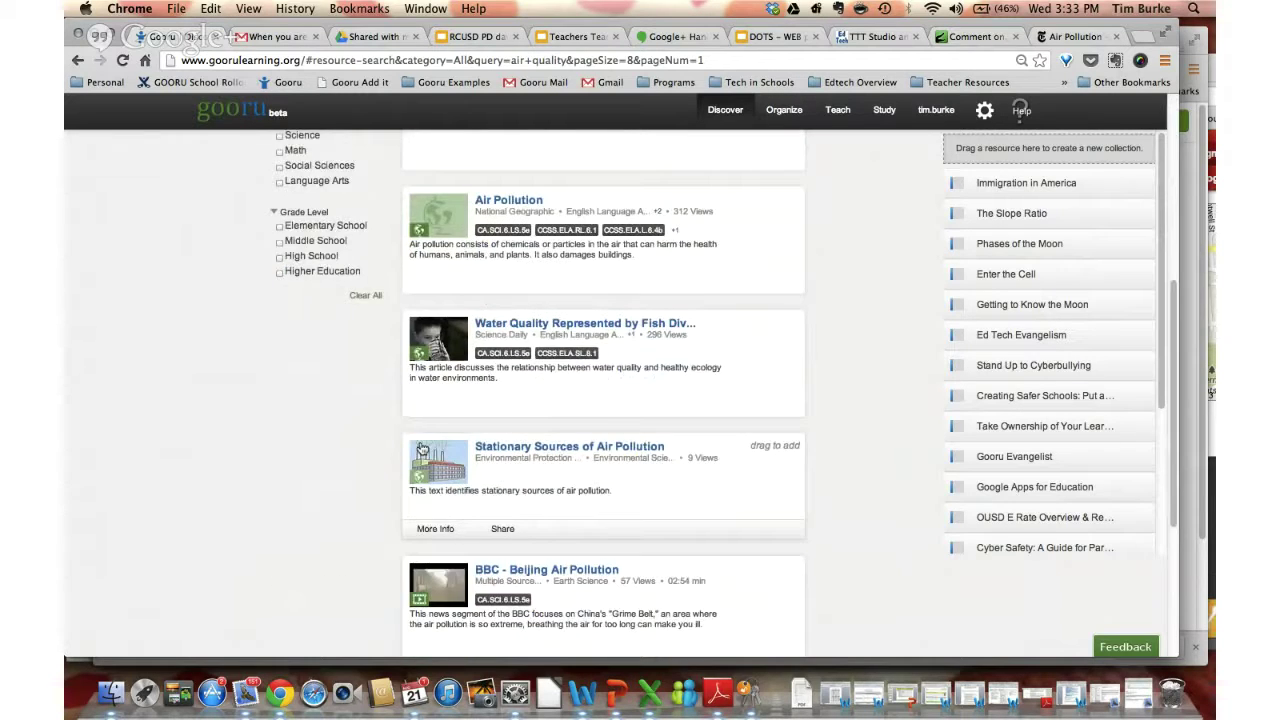
scroll(422, 448, "down", 2)
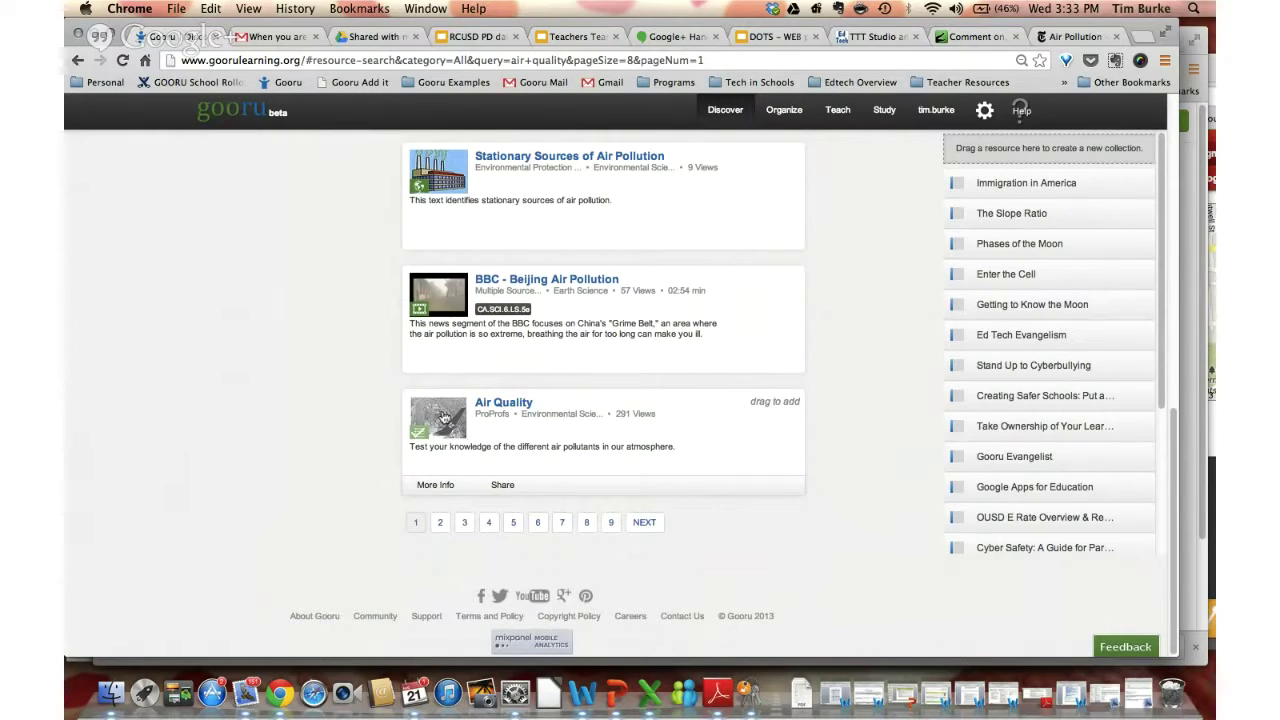
Open the ProProfs Air Quality quiz in the viewer and bring up its add-to-collection options
left_click(444, 418)
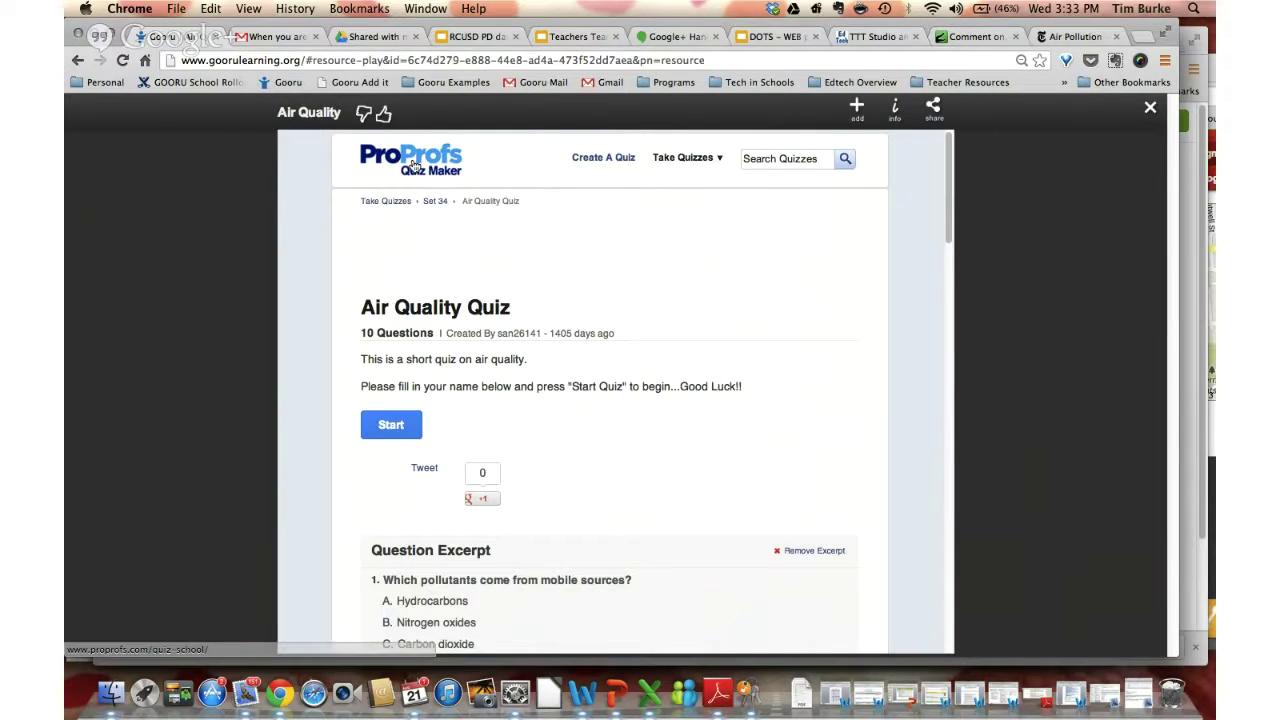
scroll(409, 224, "down", 3)
scroll(414, 220, "down", 3)
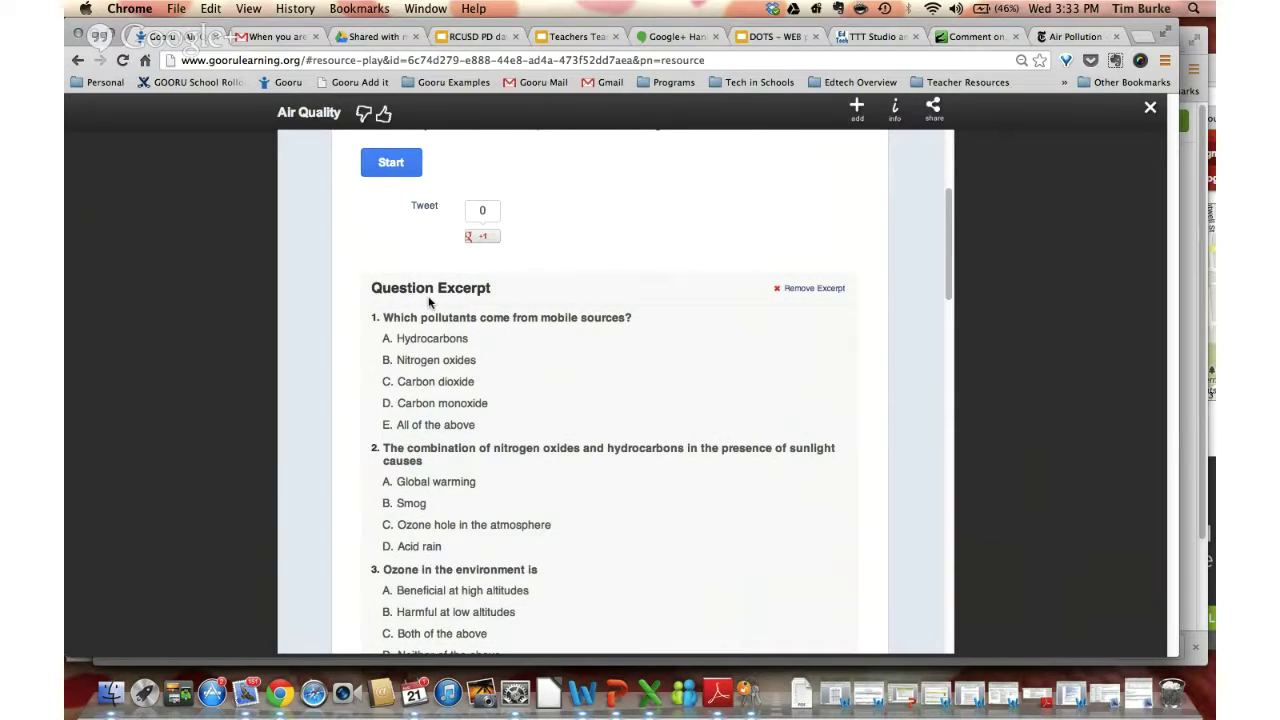
scroll(432, 315, "up", 6)
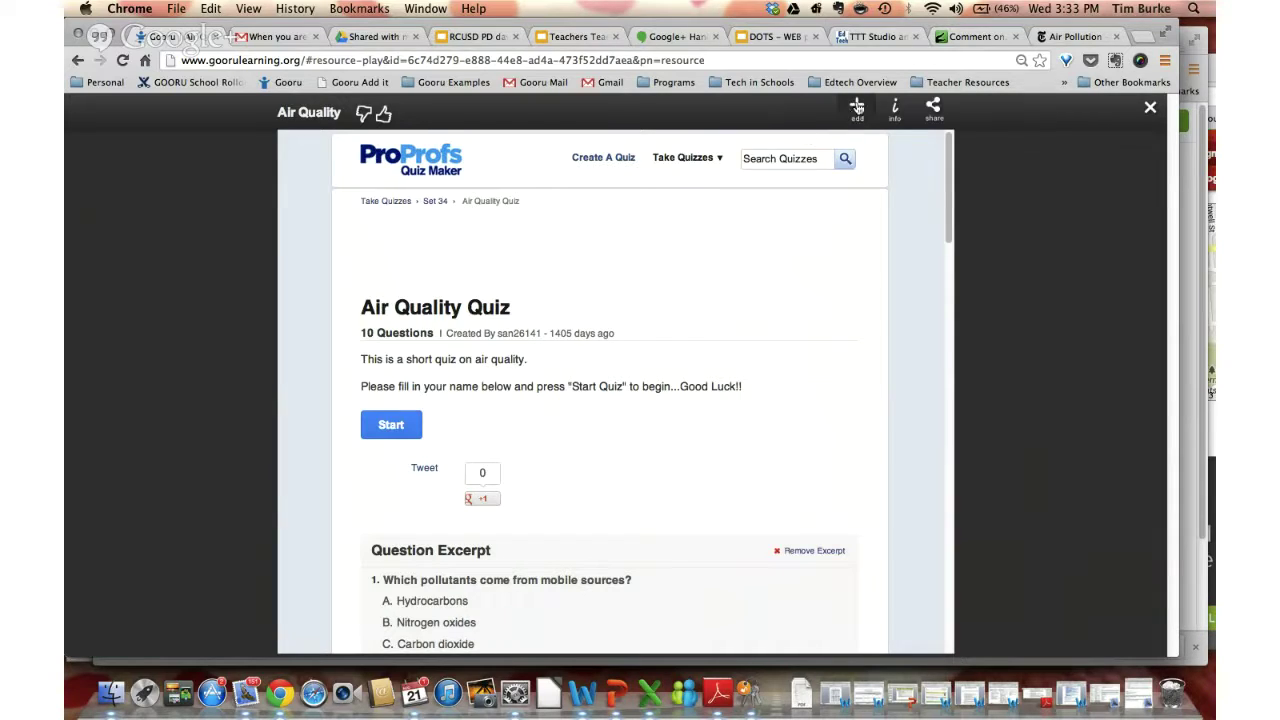
left_click(857, 107)
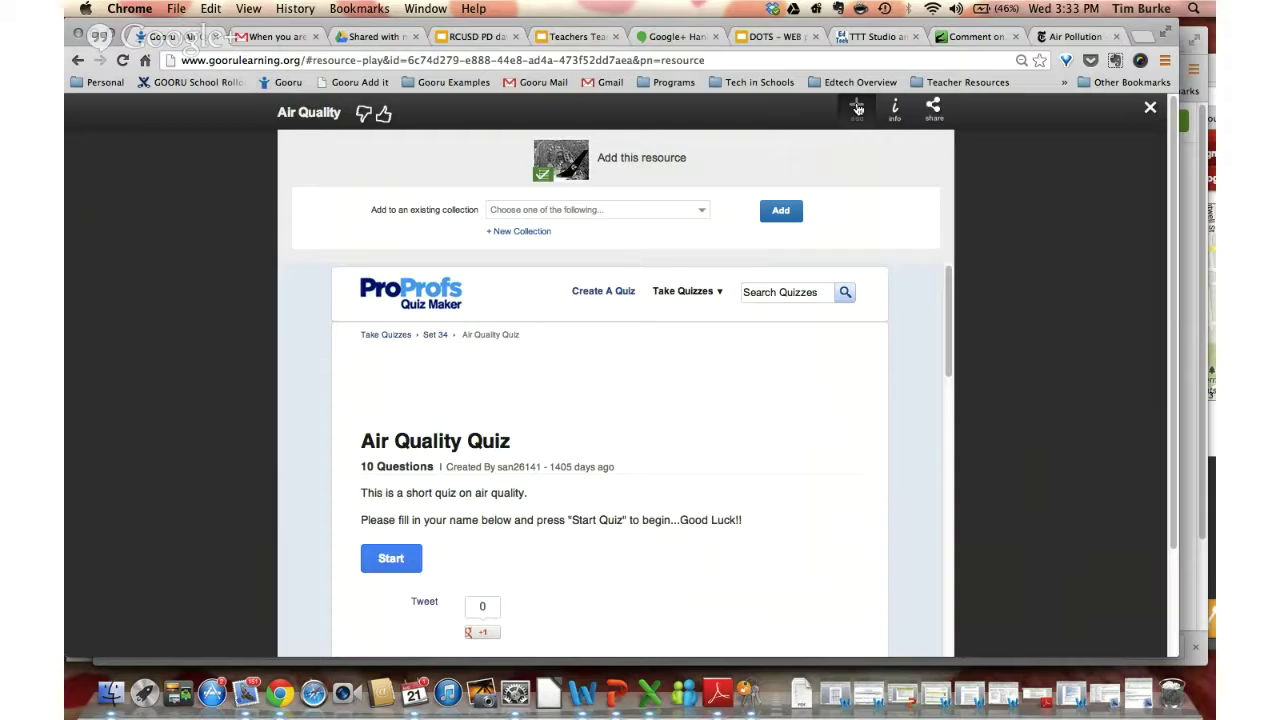
Start a new collection titled 'Air Quality Research' with grade 11
left_click(521, 233)
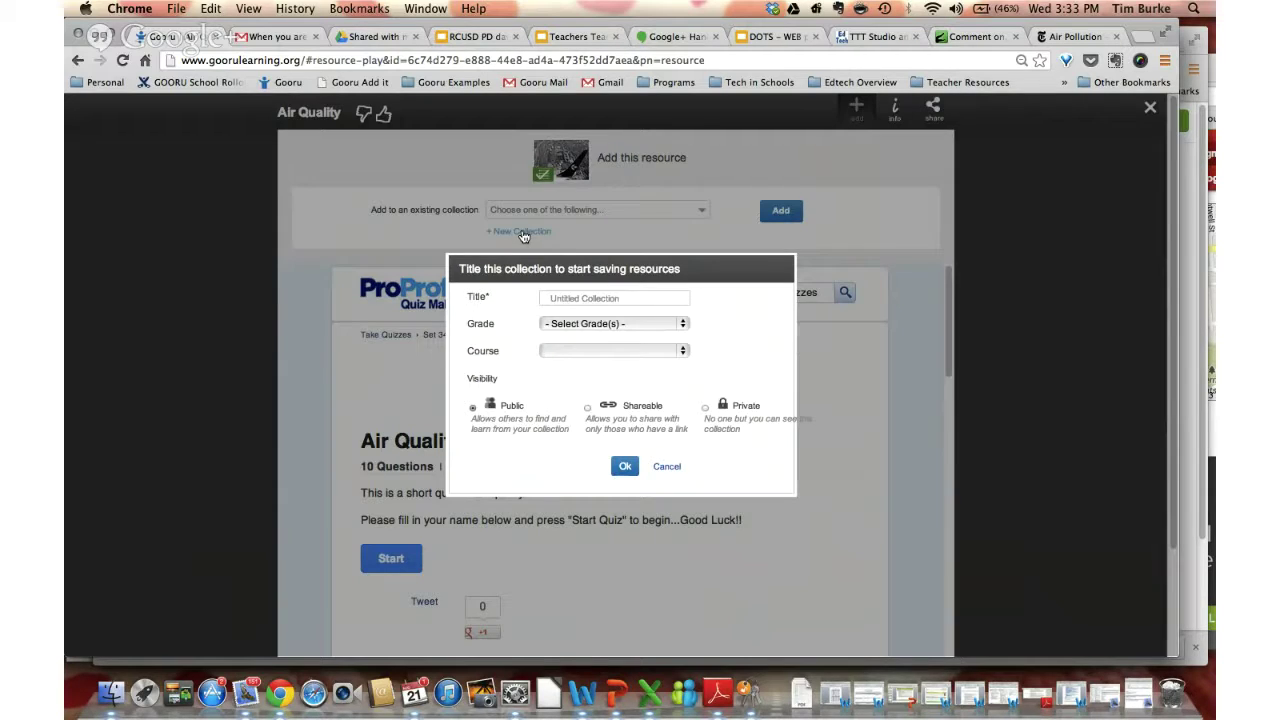
left_click(553, 295)
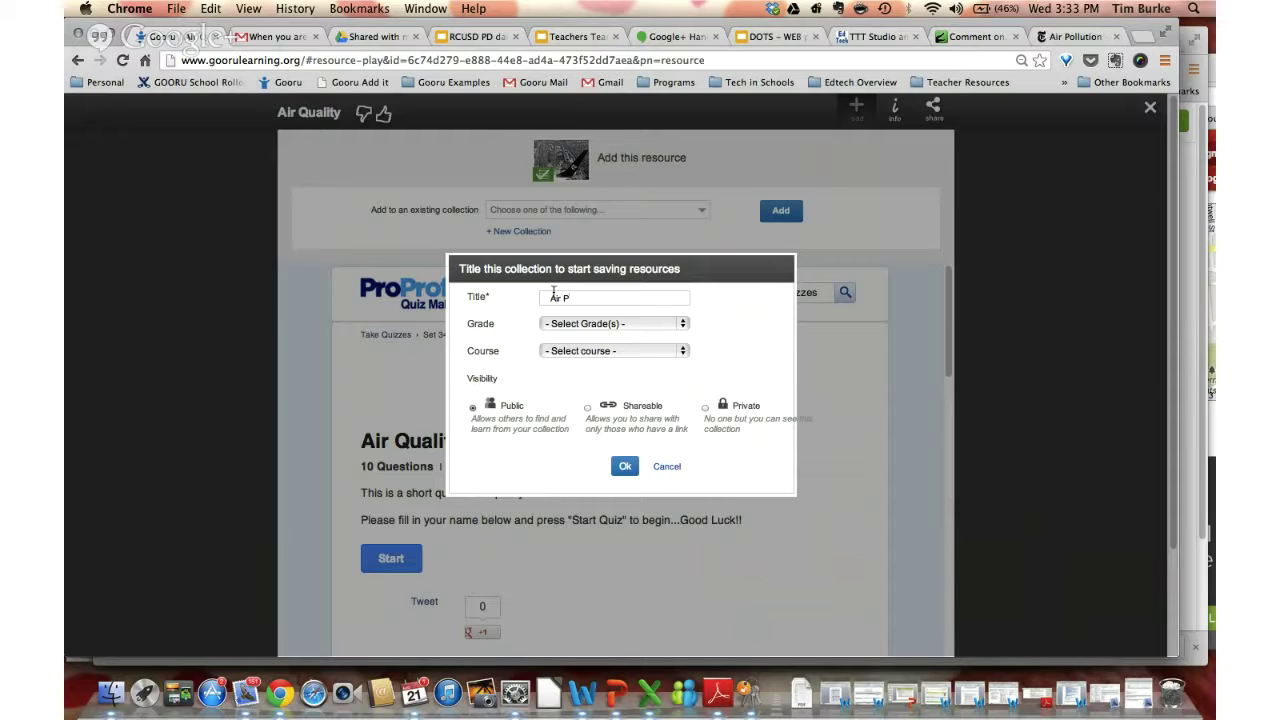
type("ity Research")
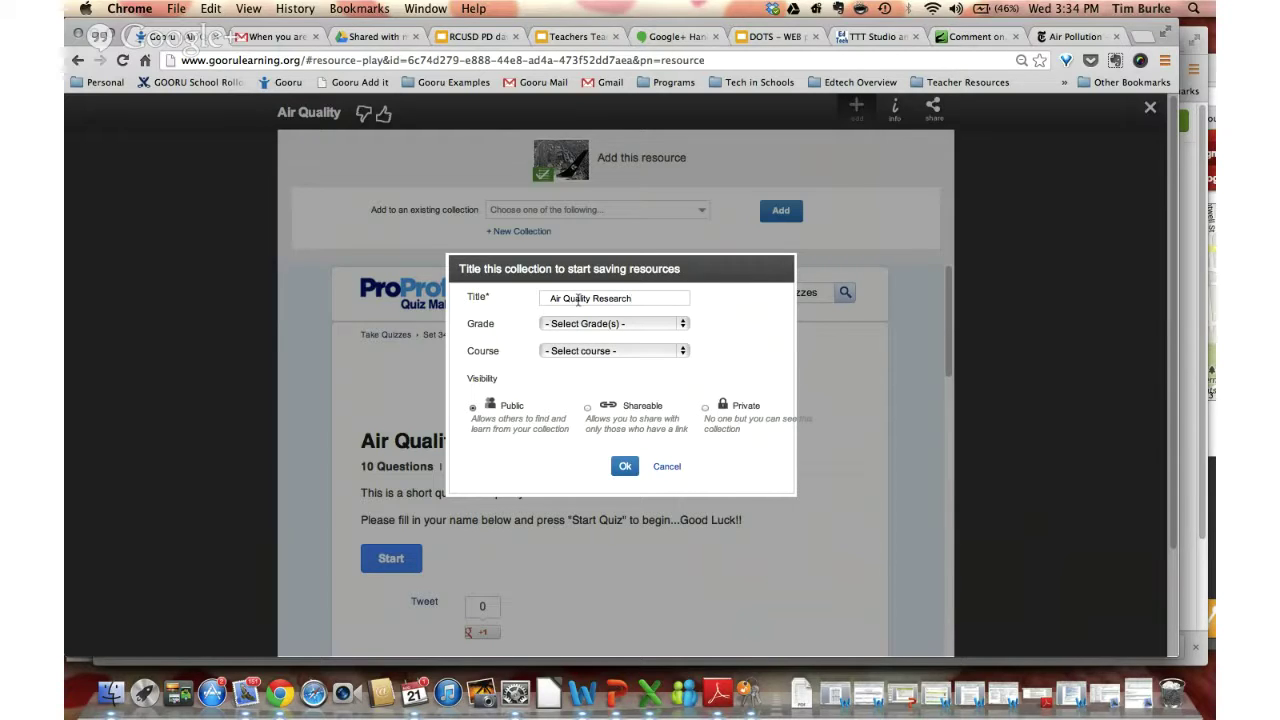
left_click(683, 325)
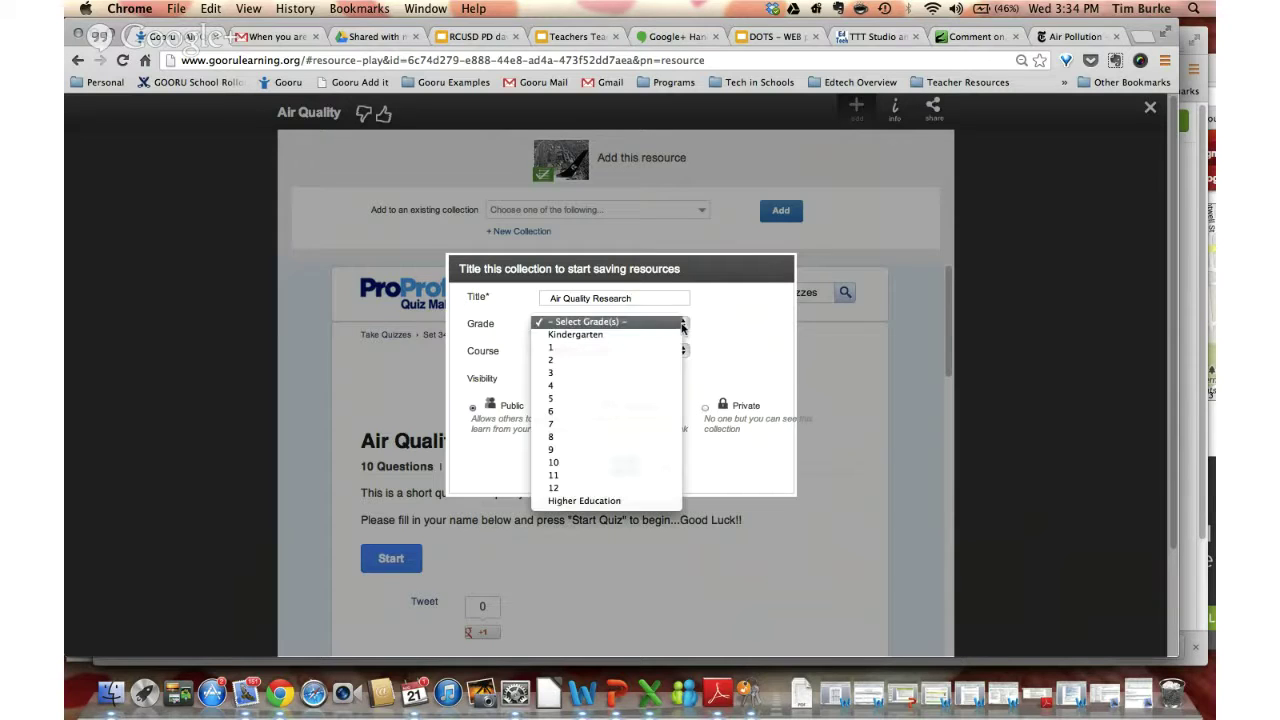
left_click(551, 484)
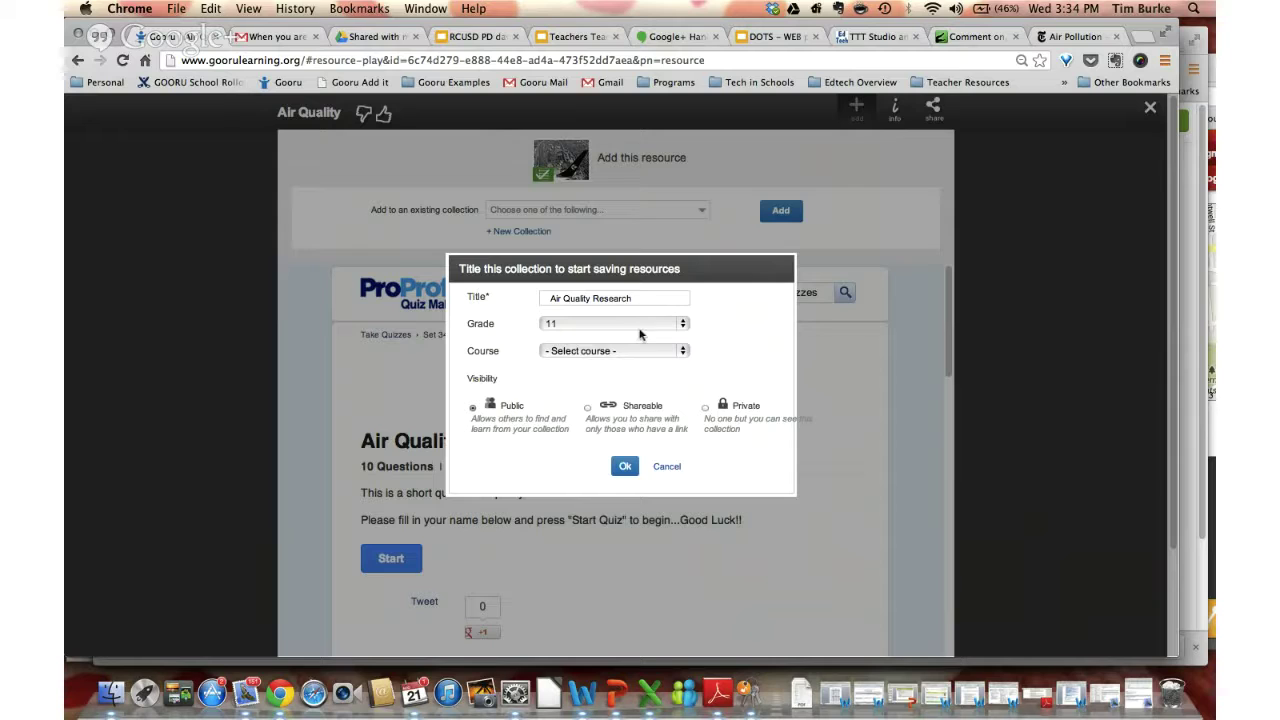
Set course to Environmental Science and visibility to Public, then create the collection with the quiz
left_click(643, 351)
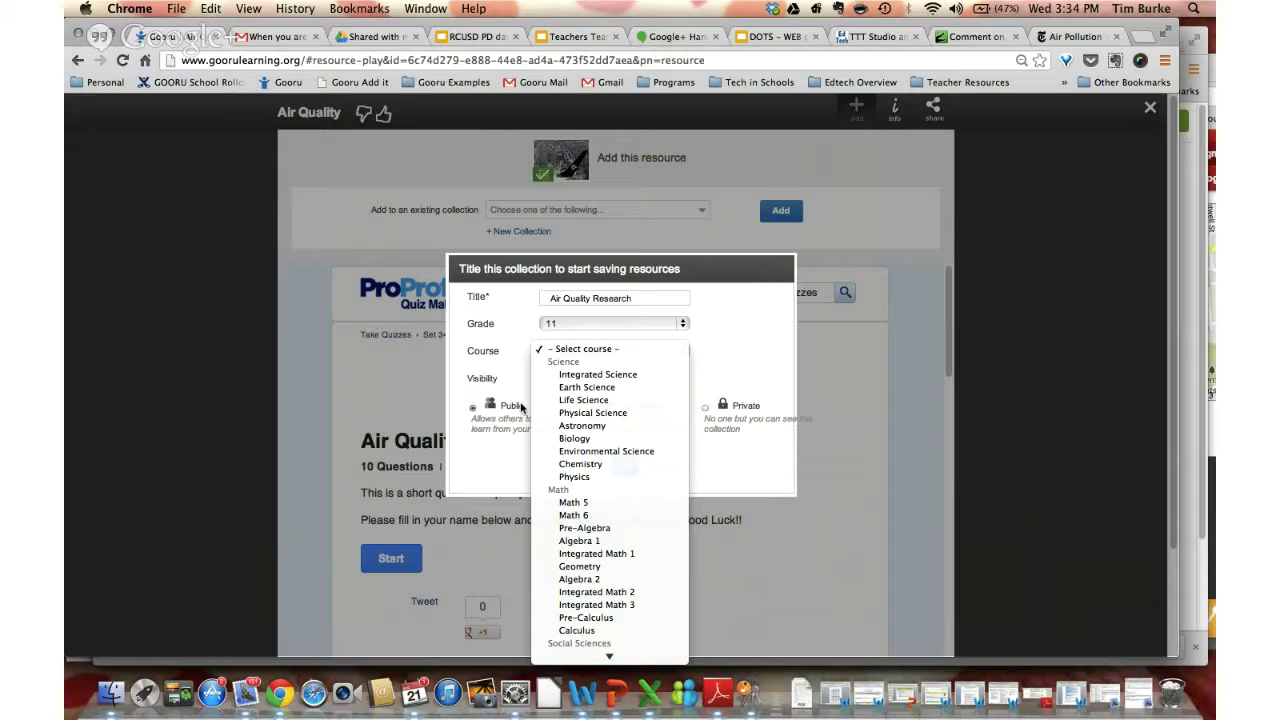
left_click(575, 451)
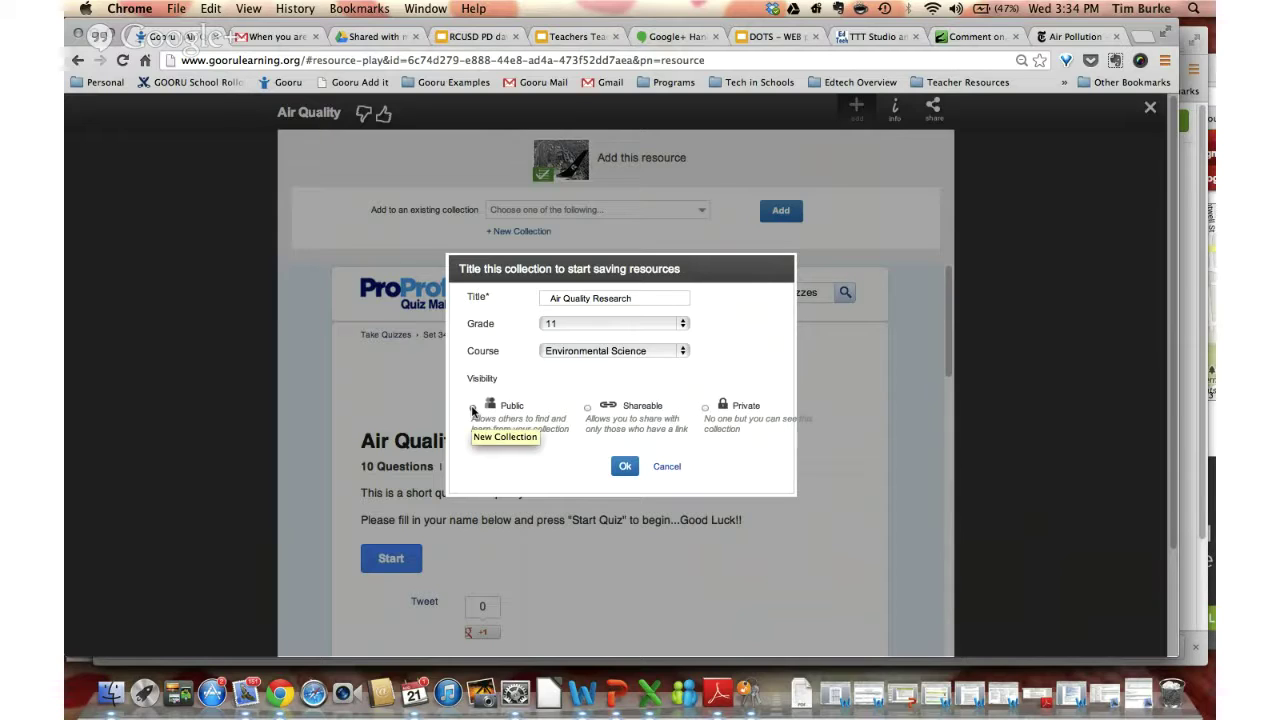
left_click(473, 409)
left_click(587, 409)
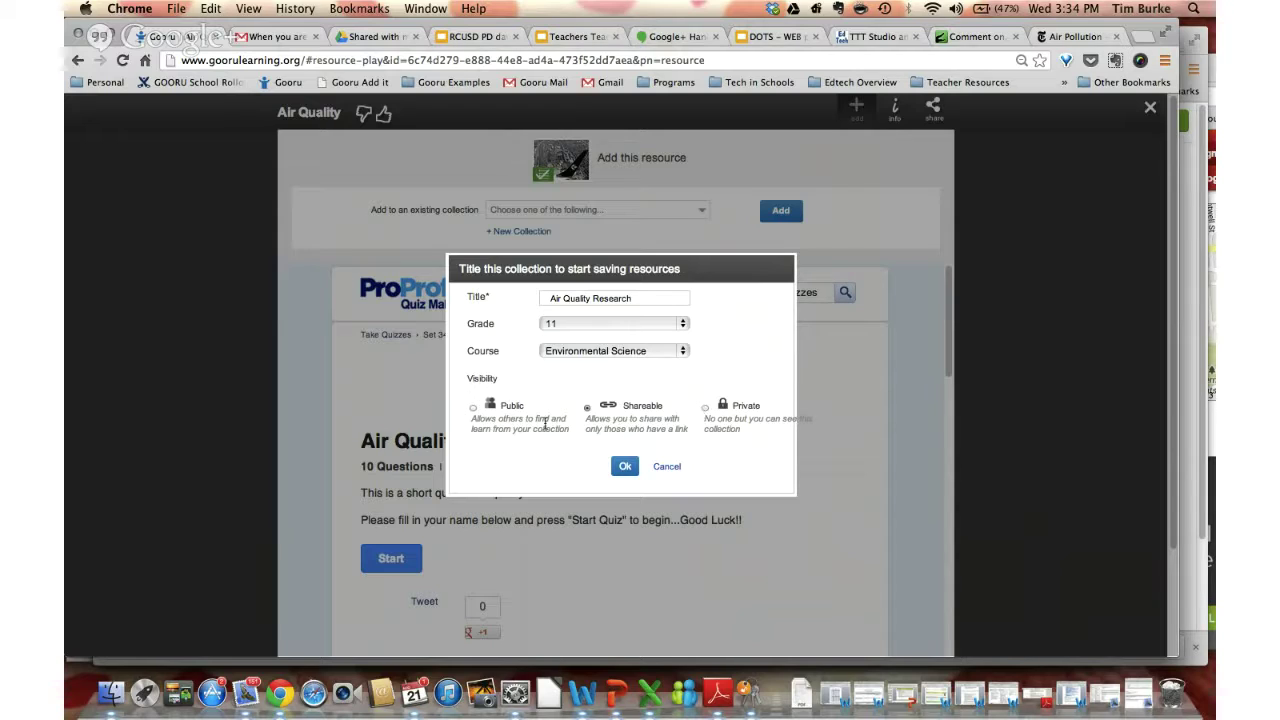
left_click(473, 409)
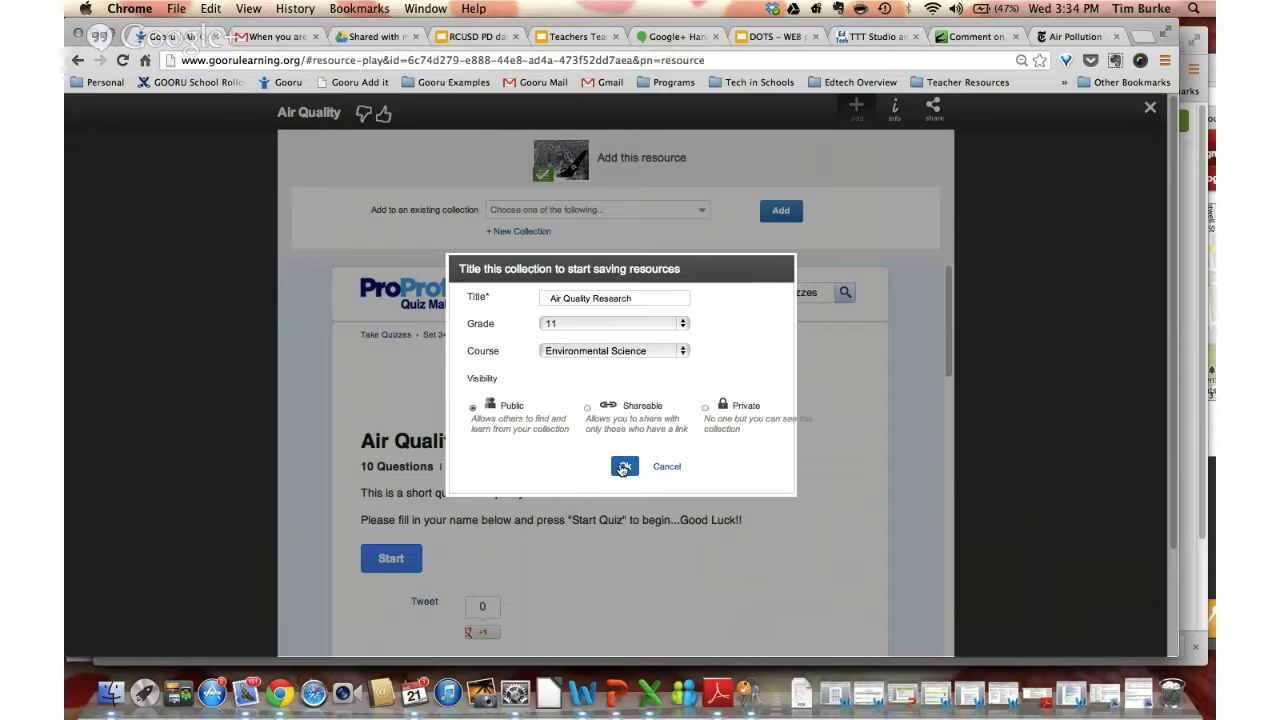
left_click(624, 468)
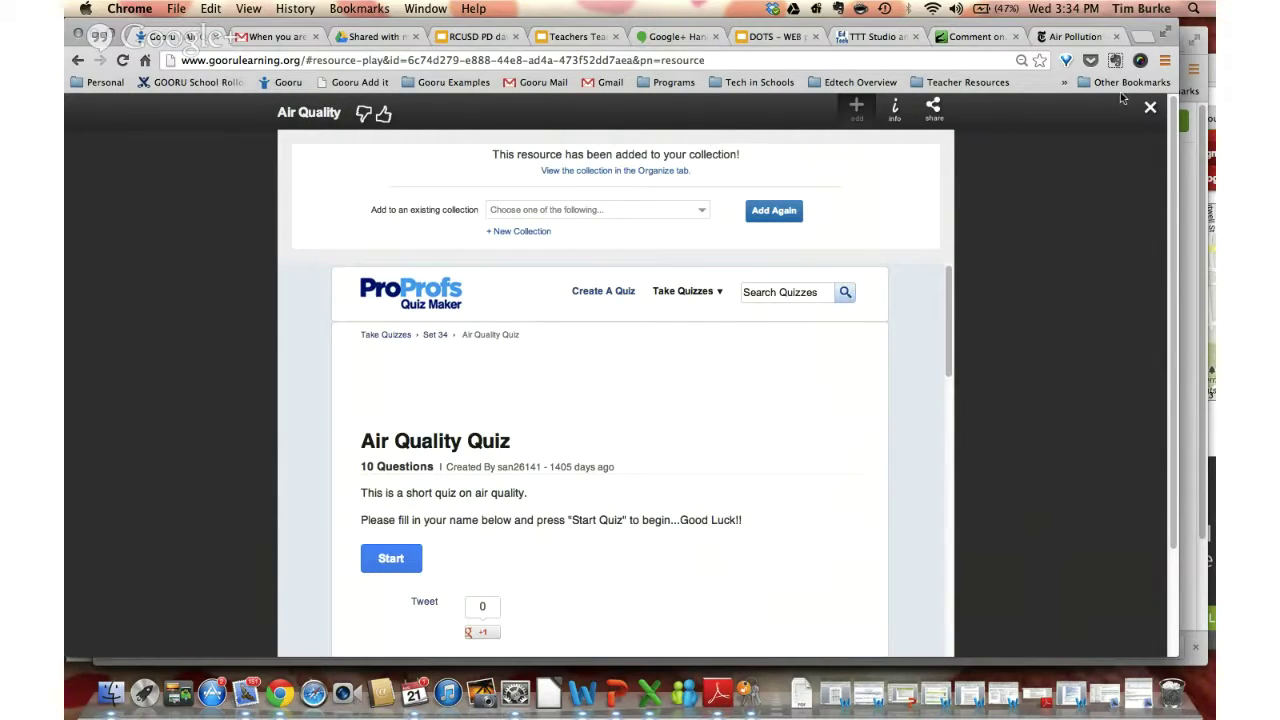
Close the quiz viewer, confirm Air Quality Research in the collections list, and go to the profile page
left_click(1150, 111)
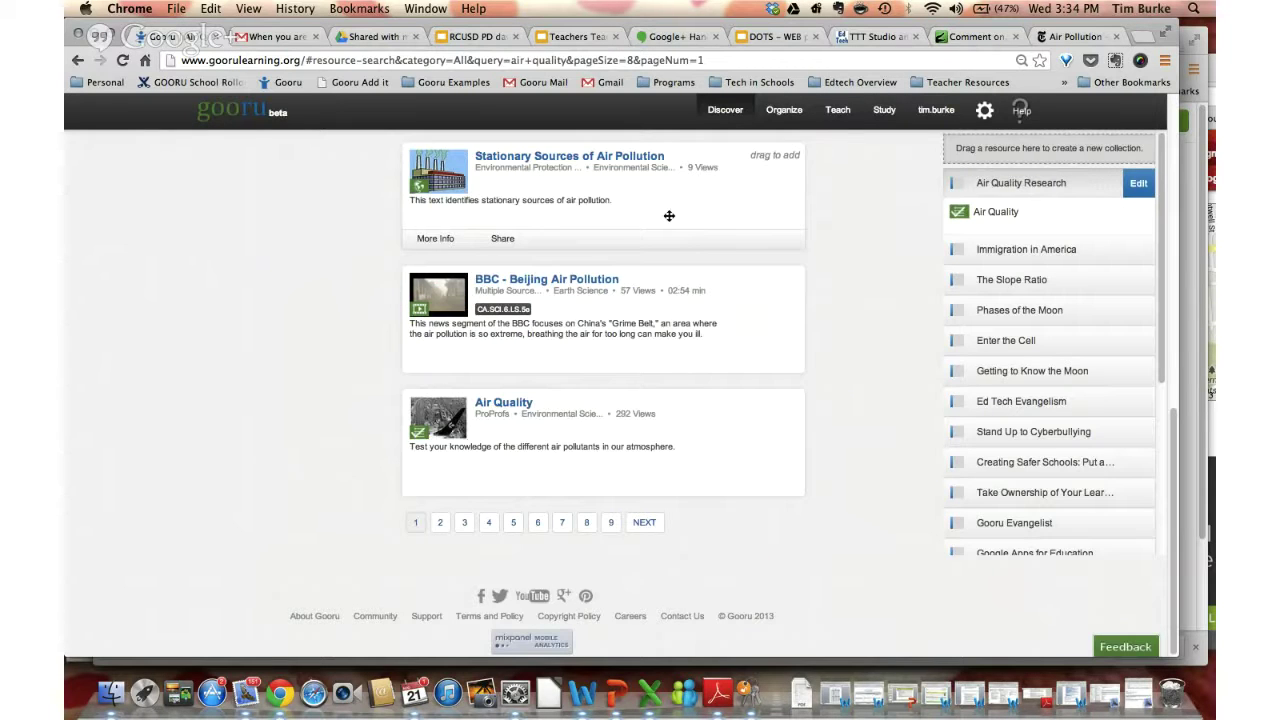
scroll(650, 215, "up", 3)
scroll(650, 215, "up", 5)
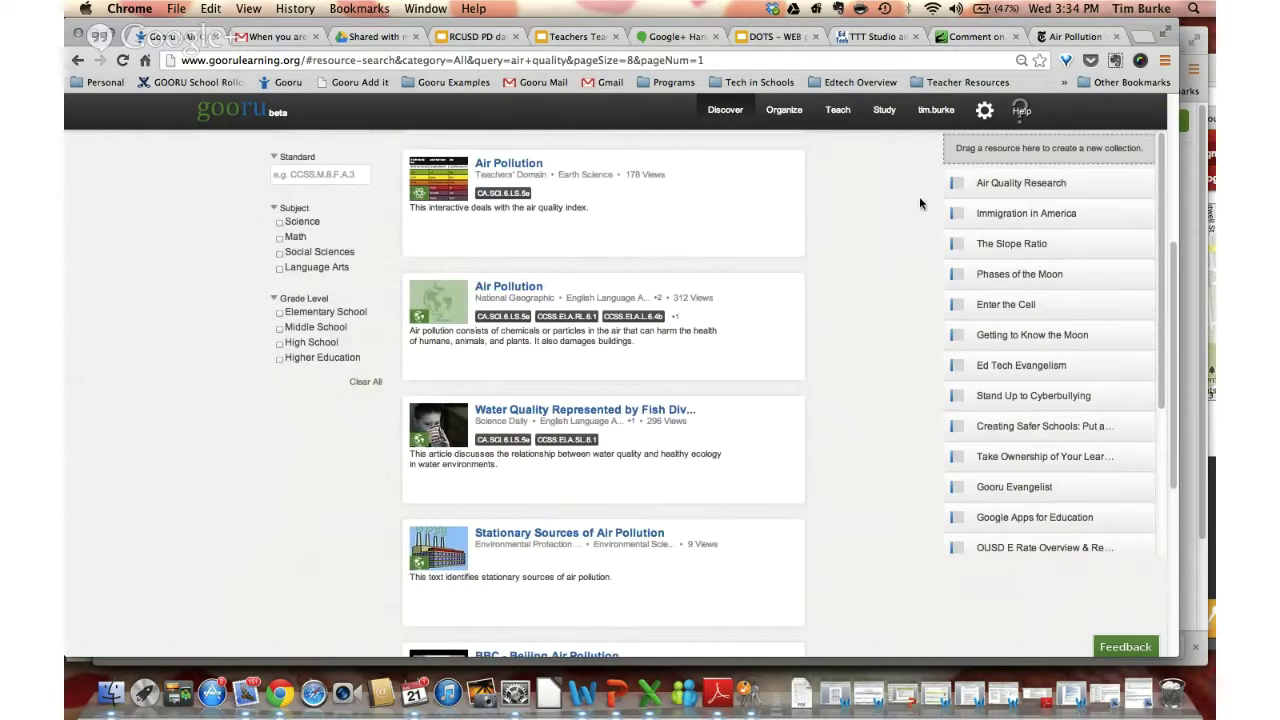
scroll(973, 187, "up", 3)
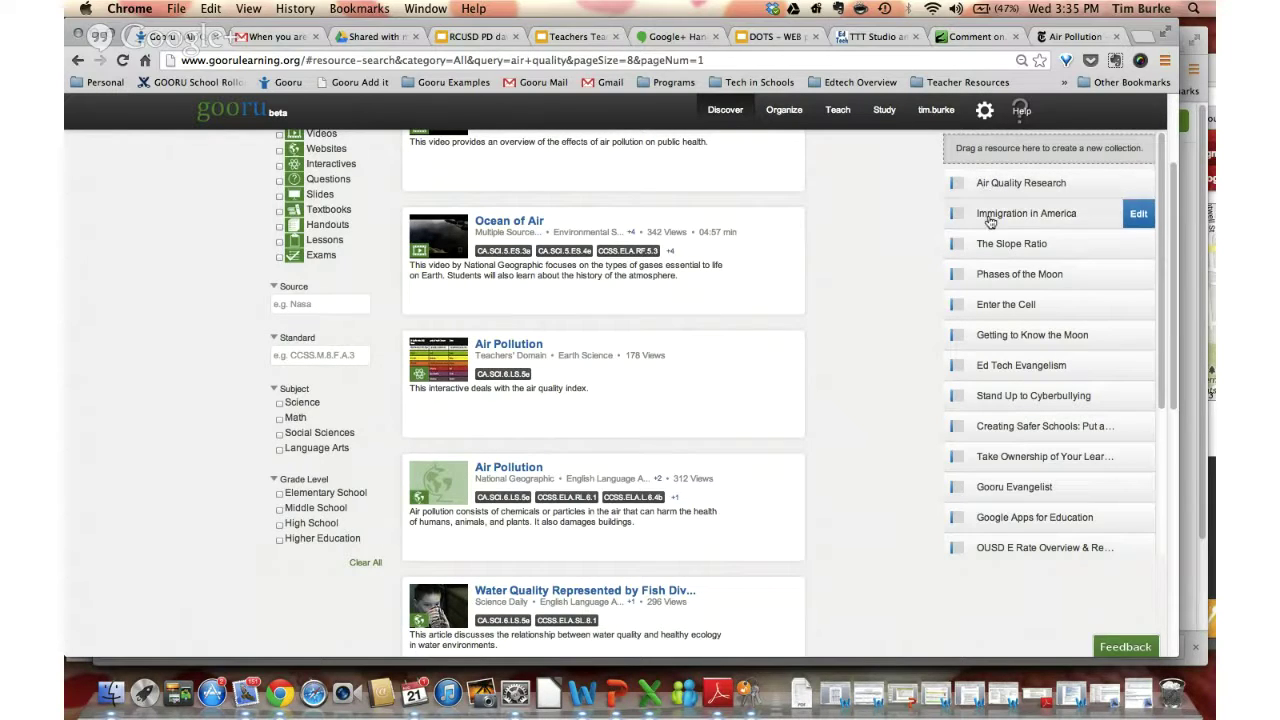
scroll(1018, 440, "down", 3)
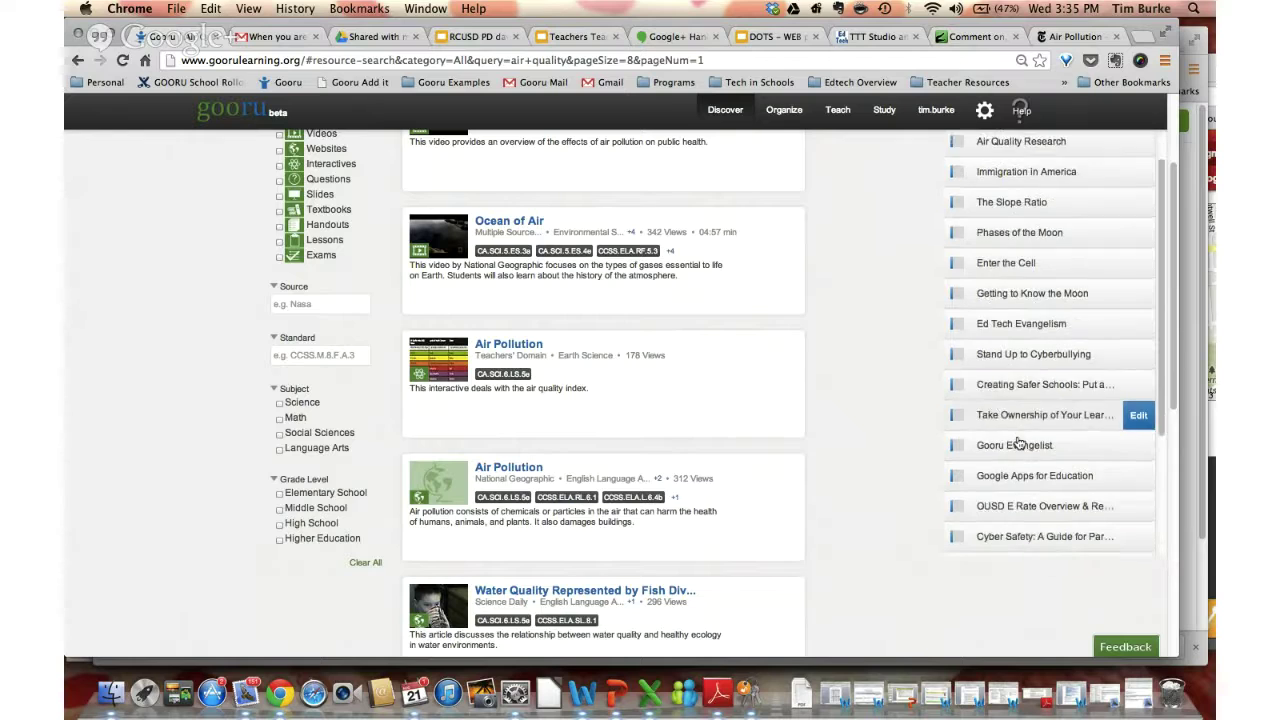
scroll(1018, 443, "down", 5)
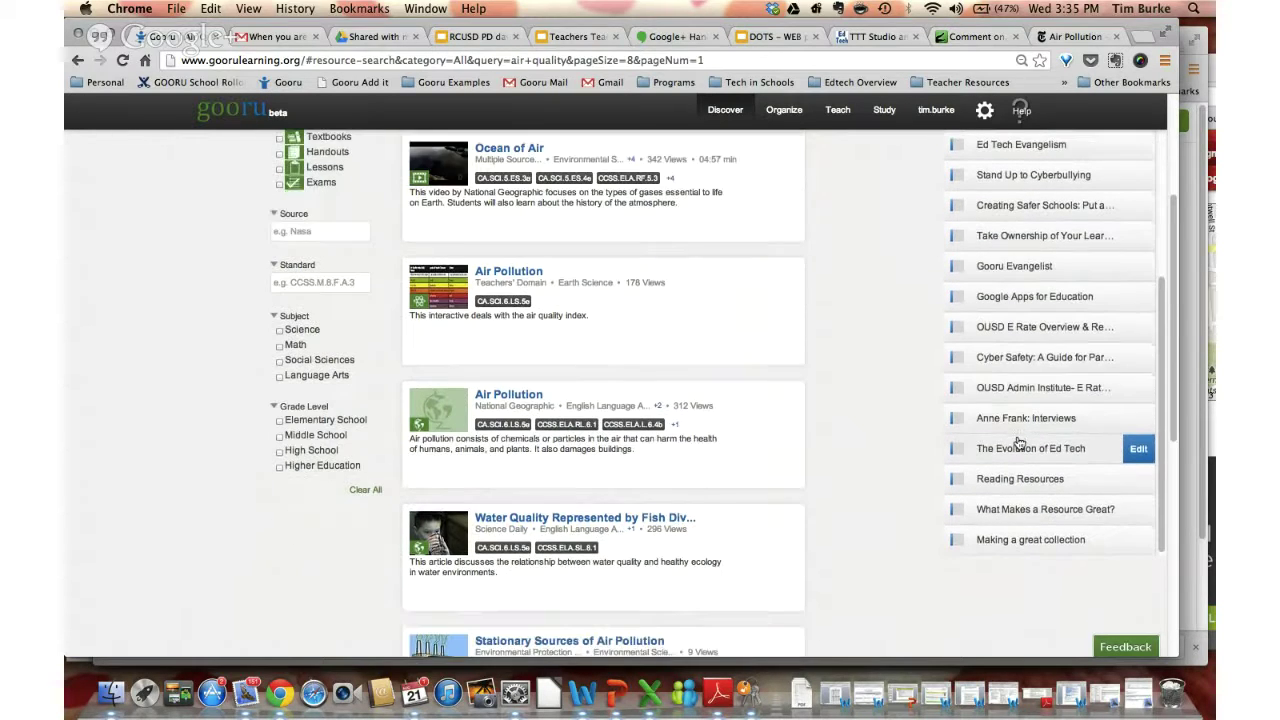
scroll(1018, 443, "up", 5)
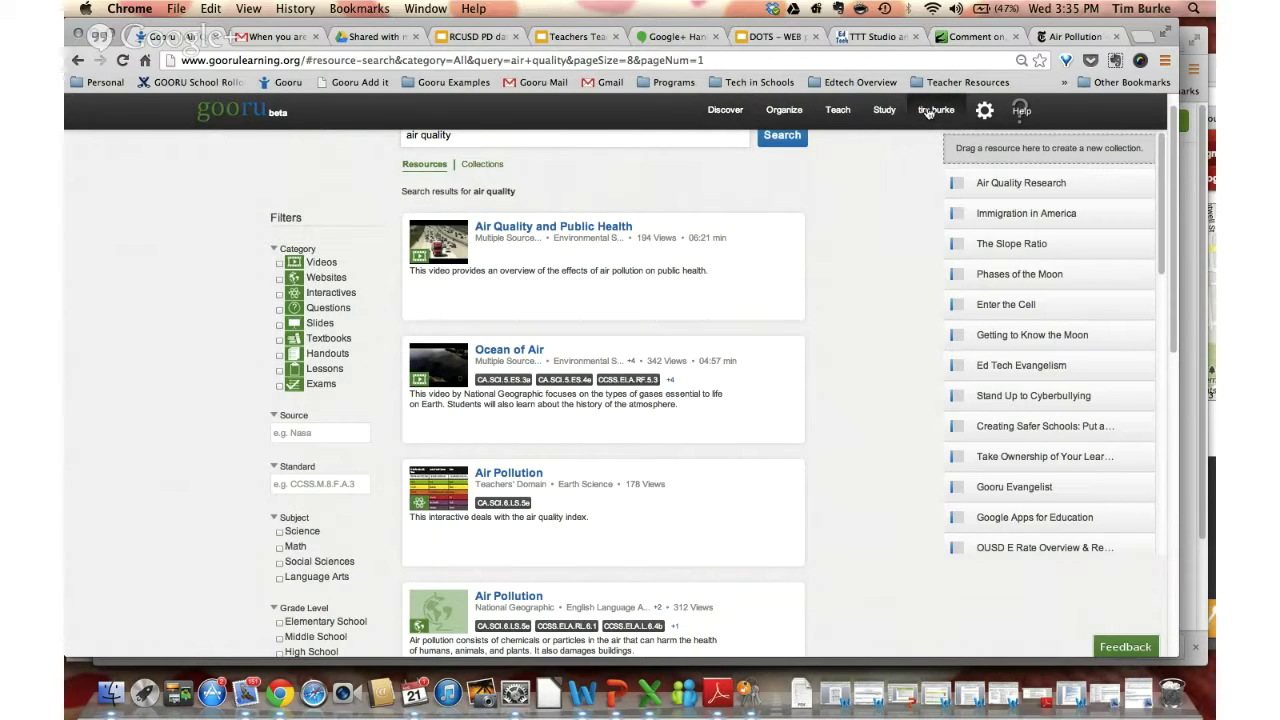
left_click(928, 112)
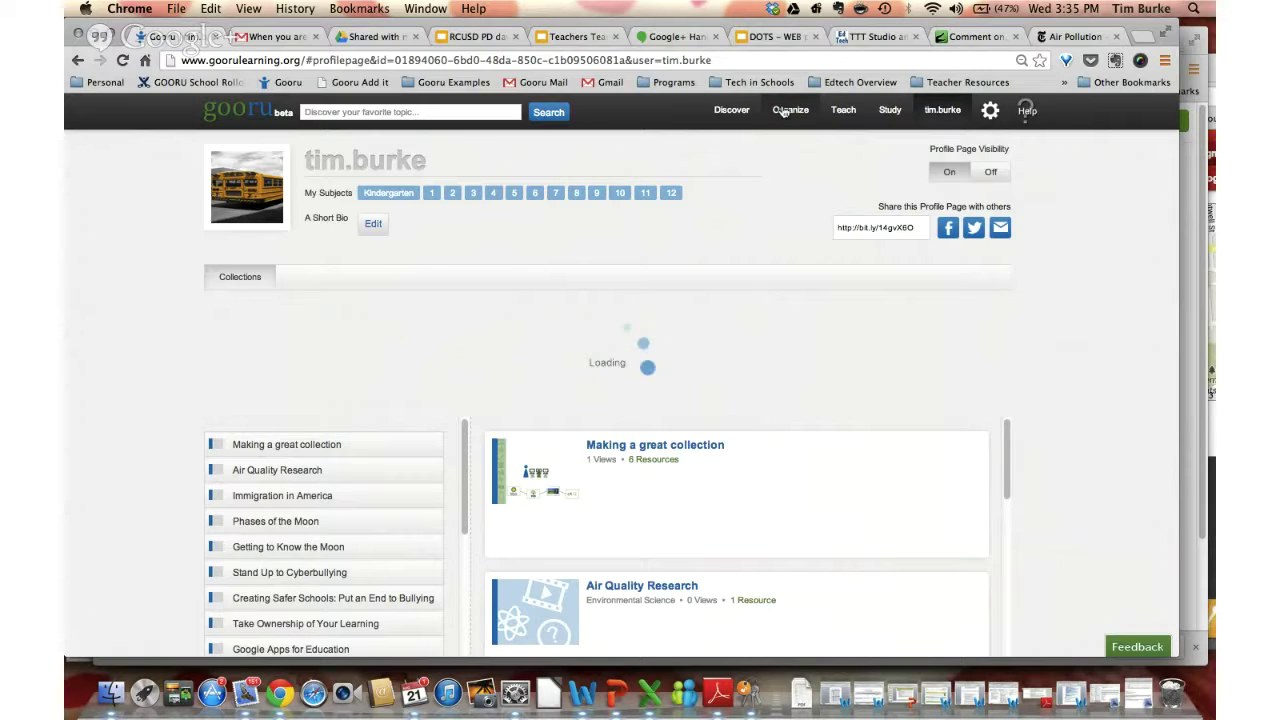
Open the Organize page showing the Air Quality Research collection and its Air Quality resource
left_click(786, 112)
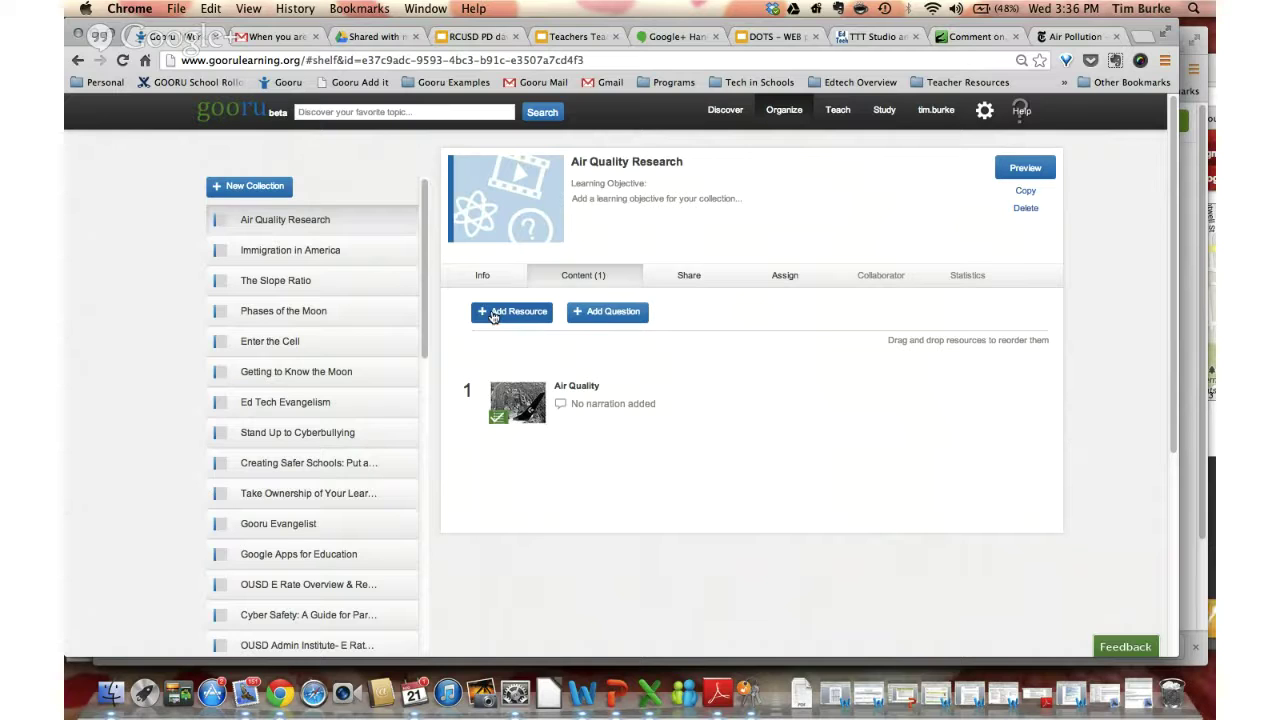
Search for 'air pollution' resources to add to the collection
left_click(492, 314)
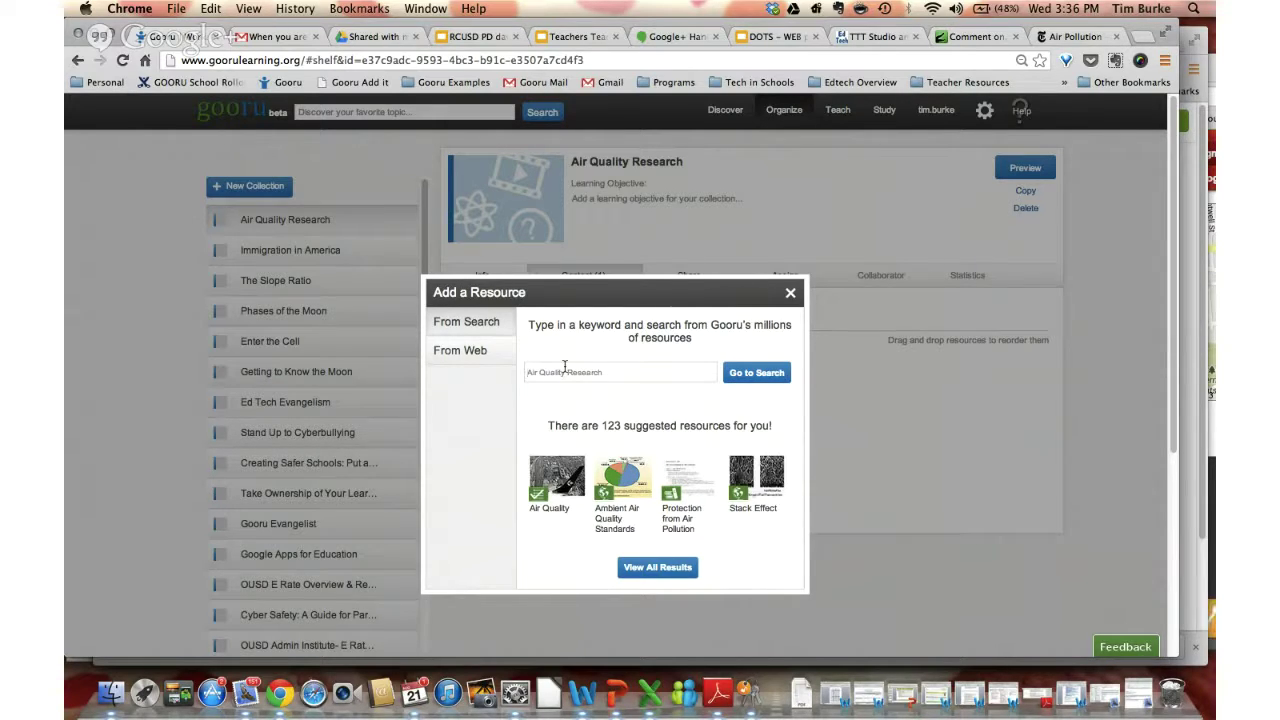
type("air pollution")
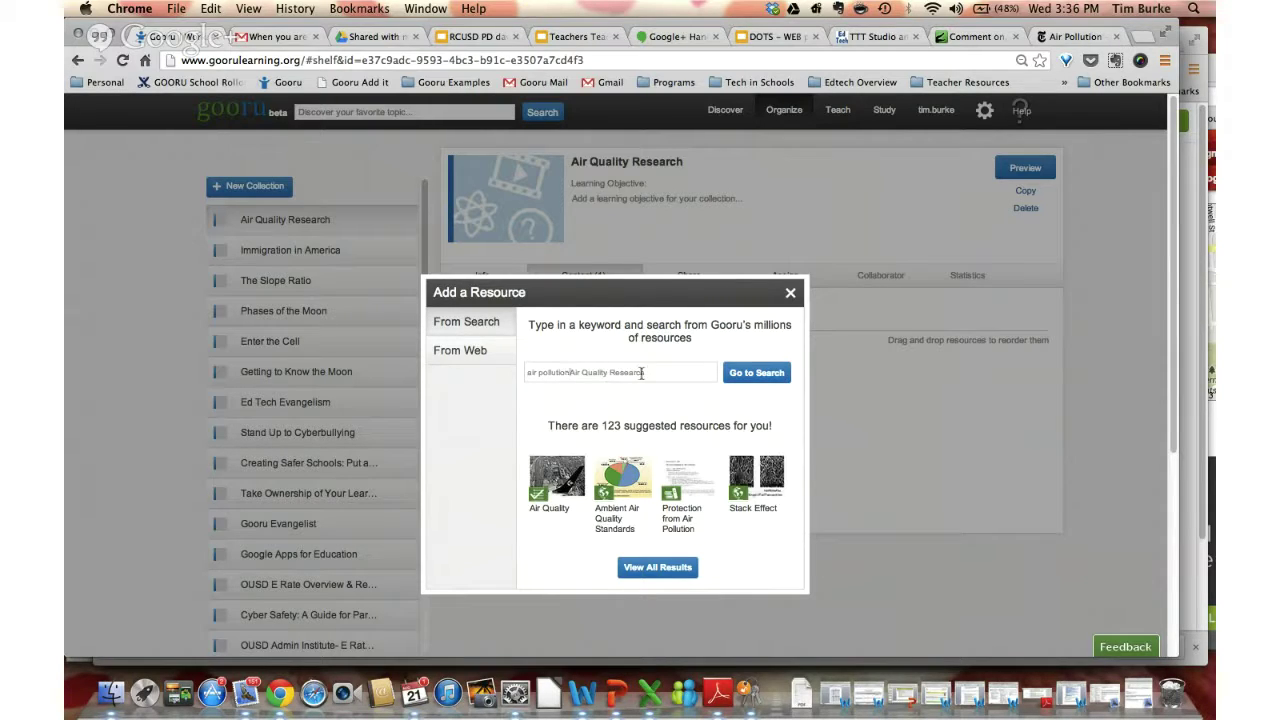
left_click_drag(645, 372, 571, 372)
key("BackSpace")
left_click(759, 372)
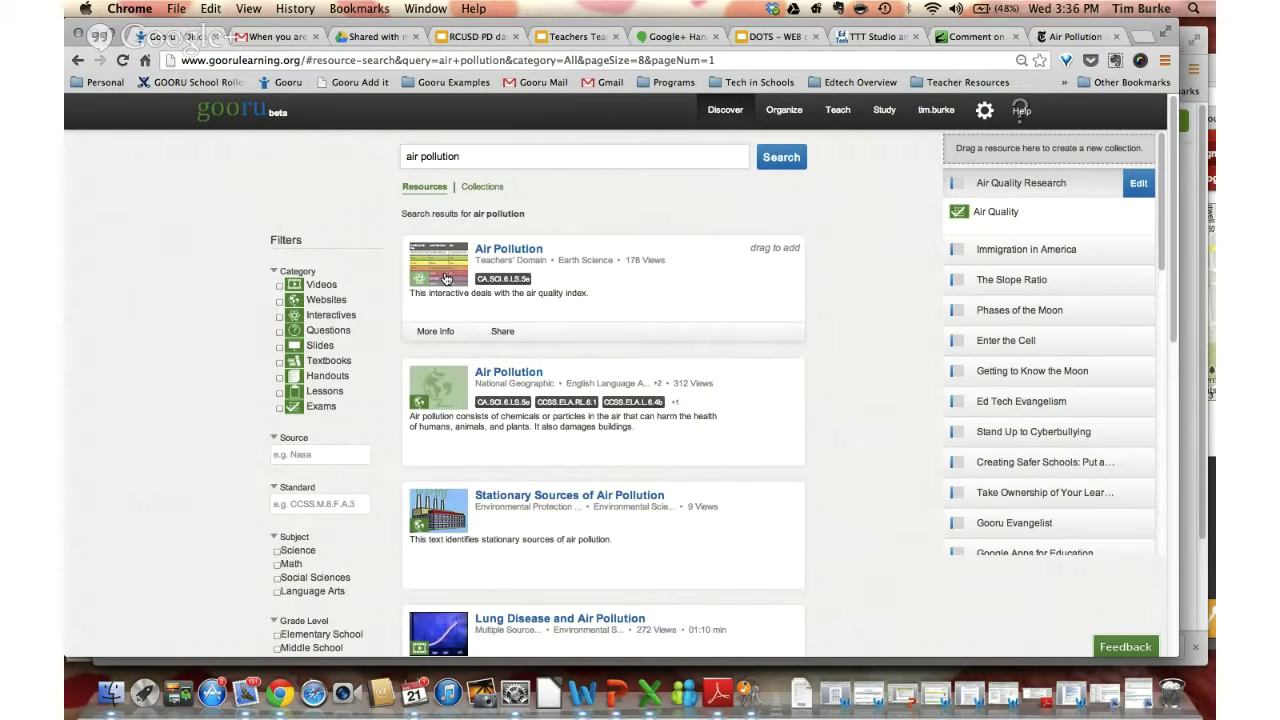
Add the Air Pollution and Lung Disease and Air Pollution resources to Air Quality Research
left_click_drag(441, 240, 1035, 197)
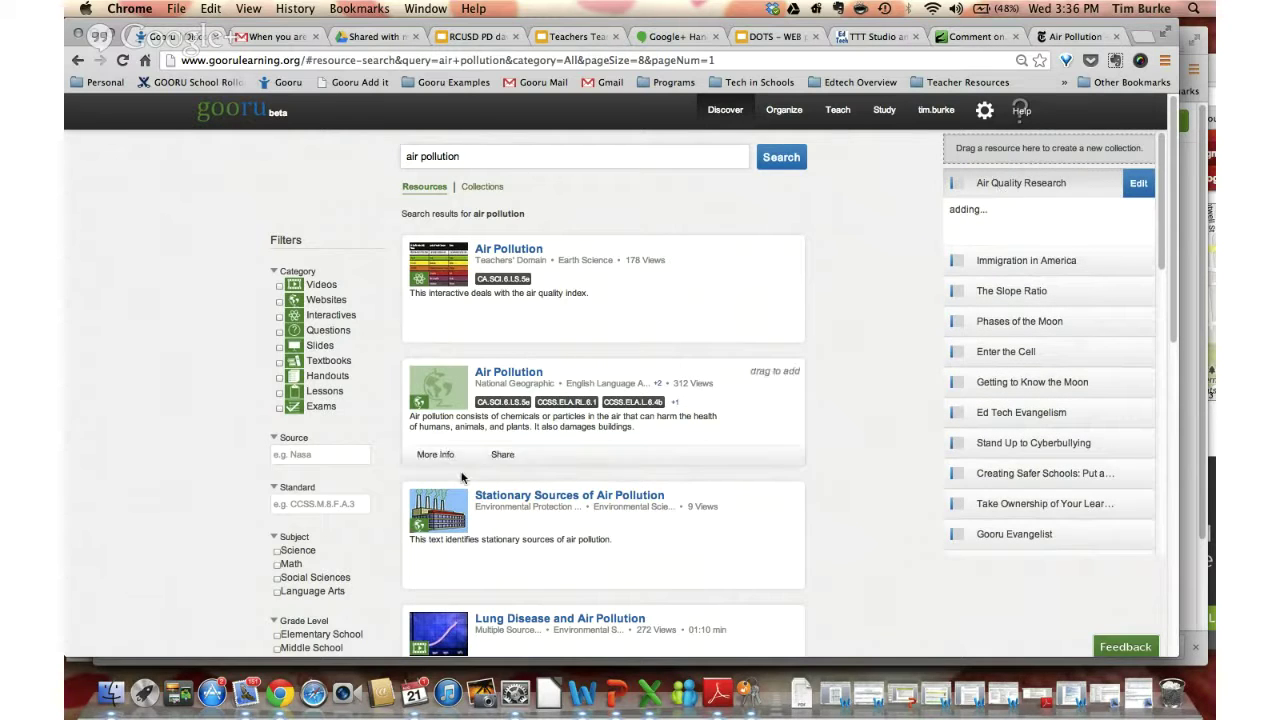
scroll(453, 490, "down", 5)
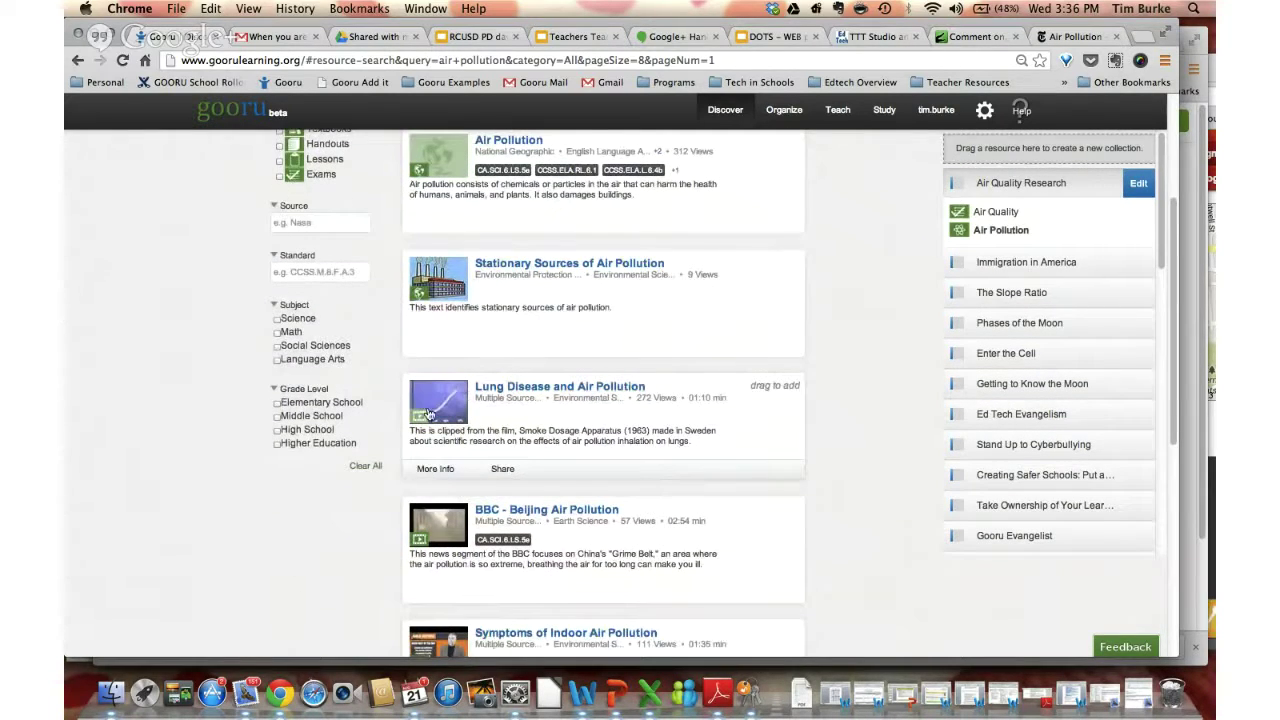
left_click_drag(433, 411, 1040, 195)
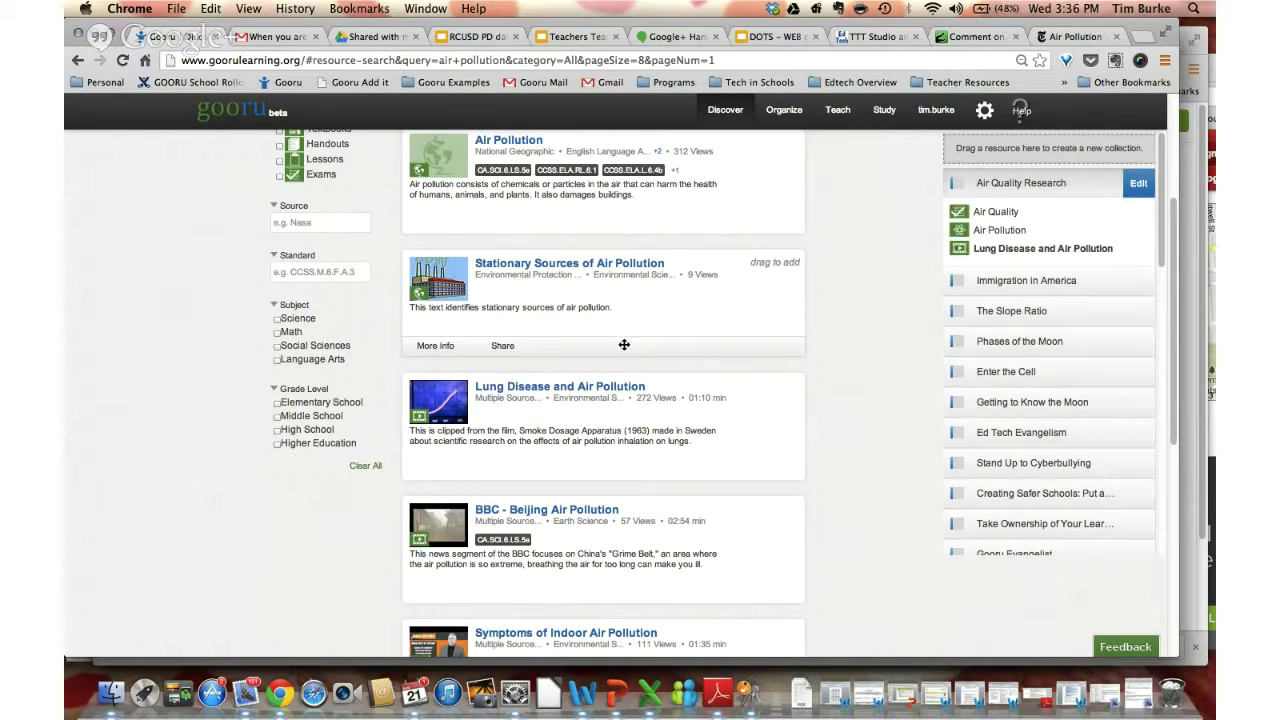
scroll(640, 286, "down", 5)
scroll(571, 316, "up", 5)
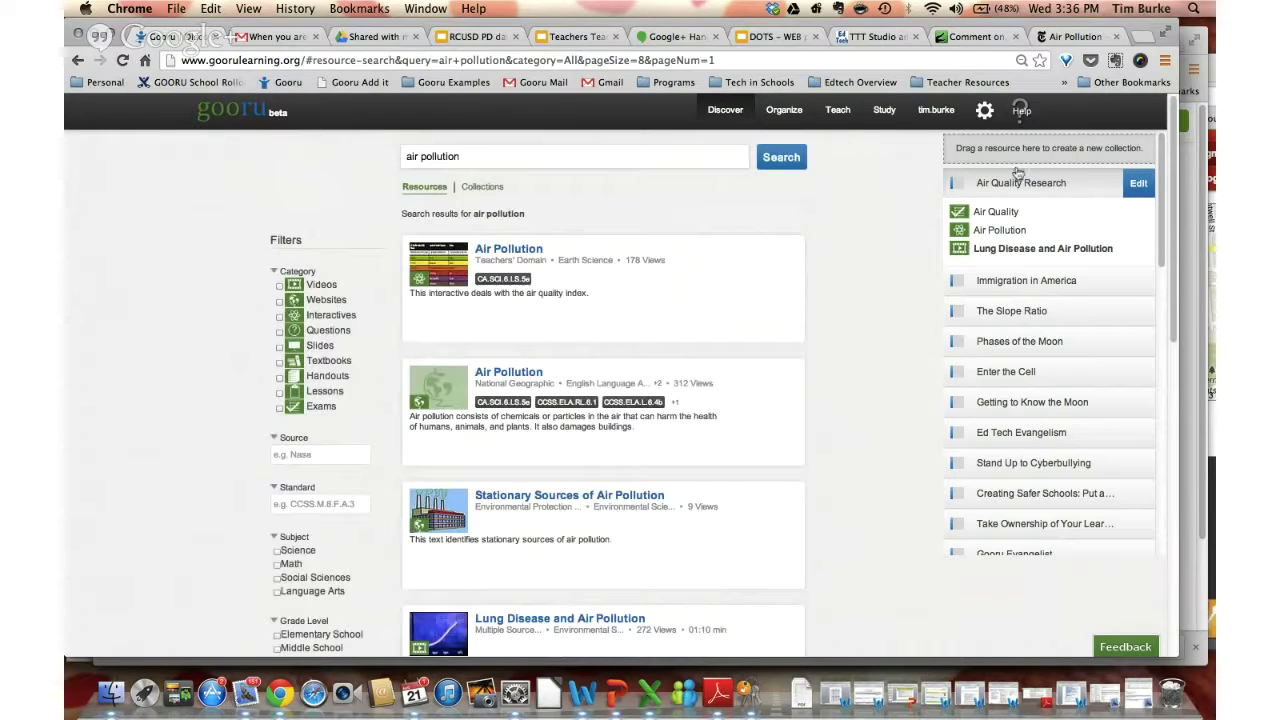
left_click(1133, 185)
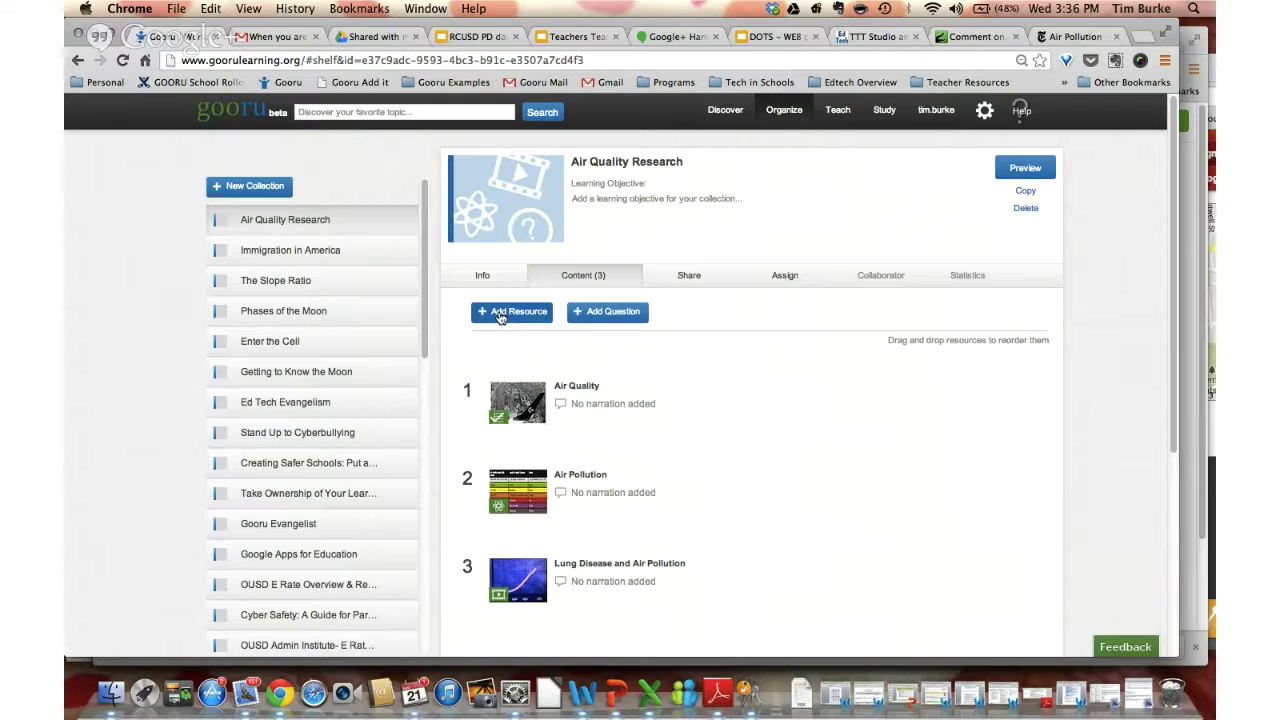
Start a From Web resource and copy the New York Times Air Pollution page URL
left_click(500, 315)
left_click(474, 350)
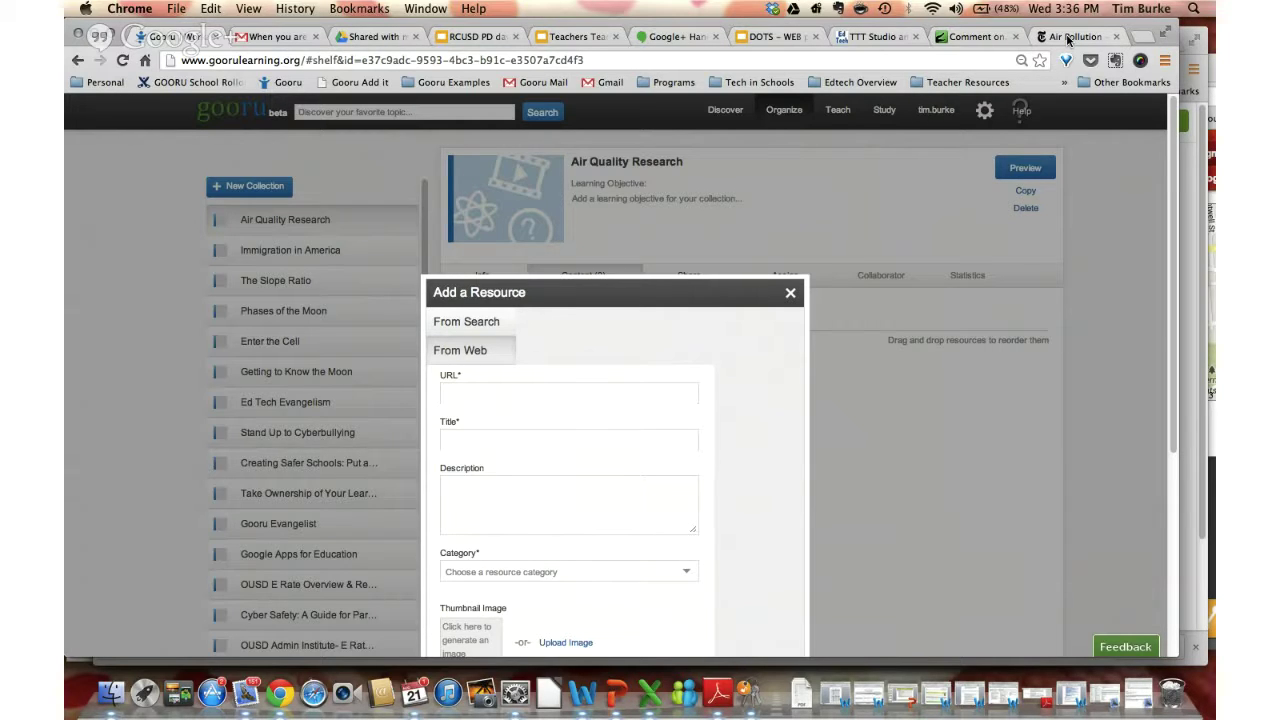
left_click(1068, 38)
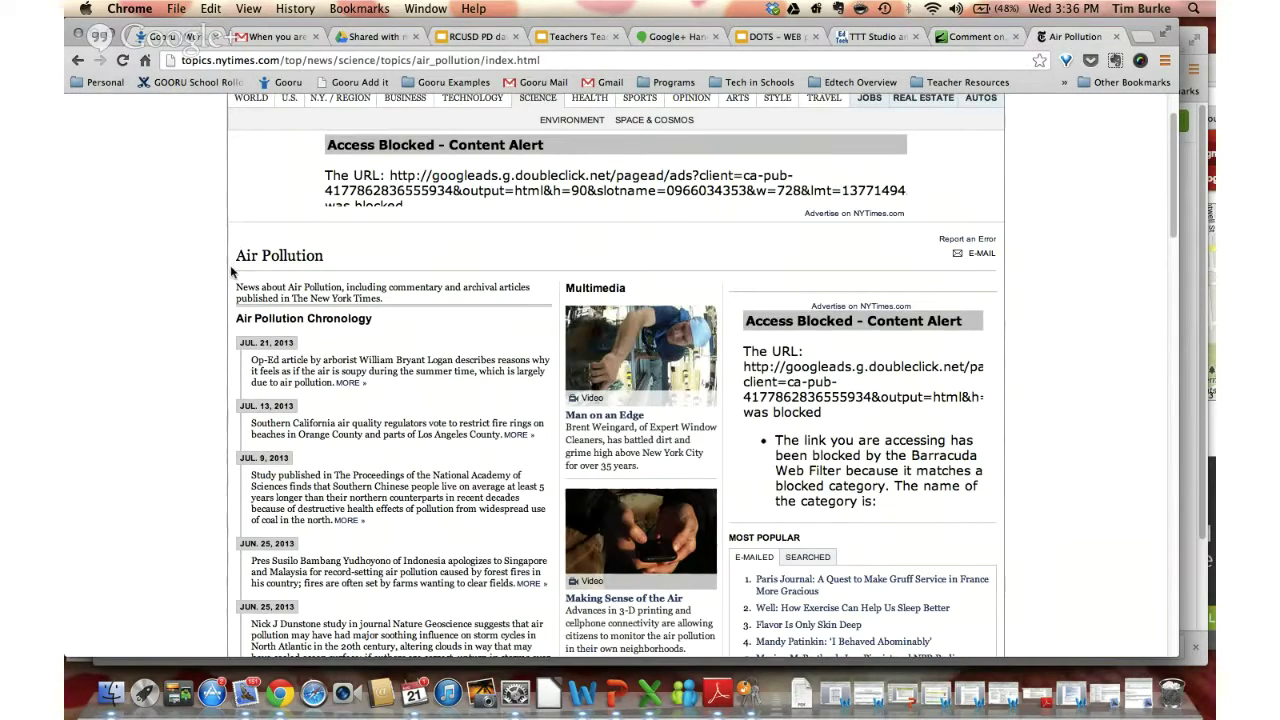
scroll(225, 290, "down", 3)
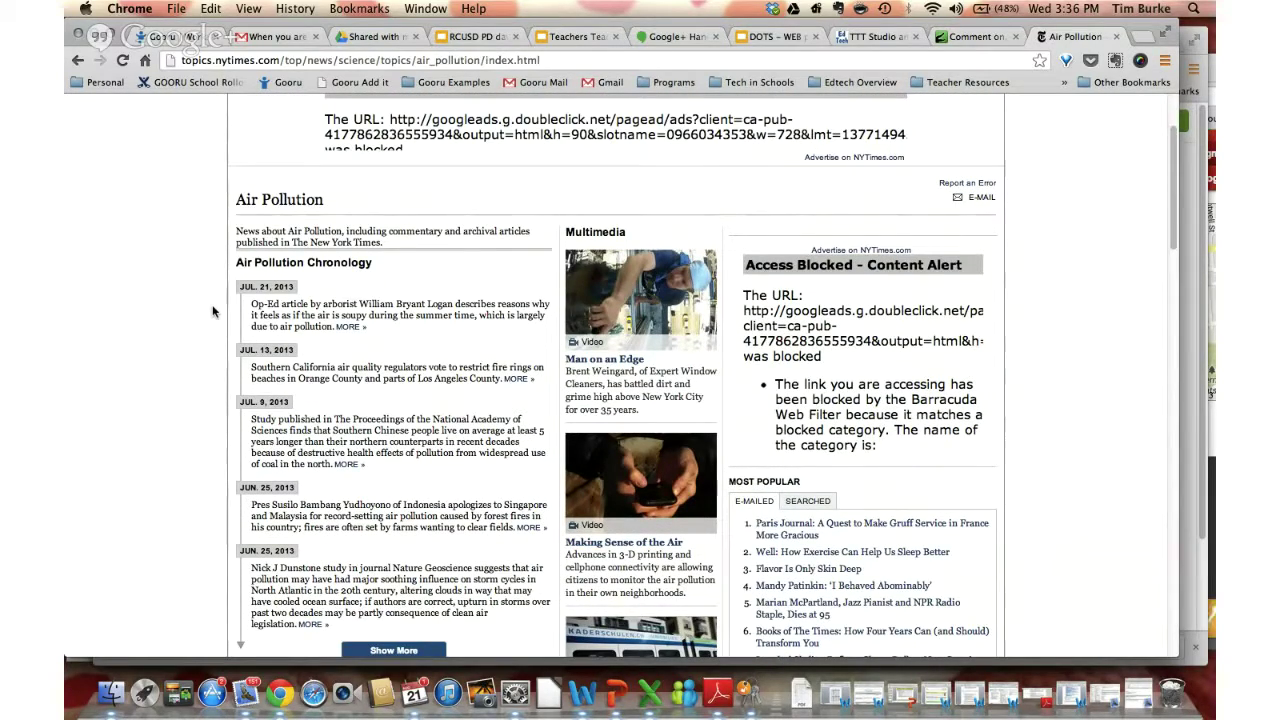
scroll(215, 318, "down", 2)
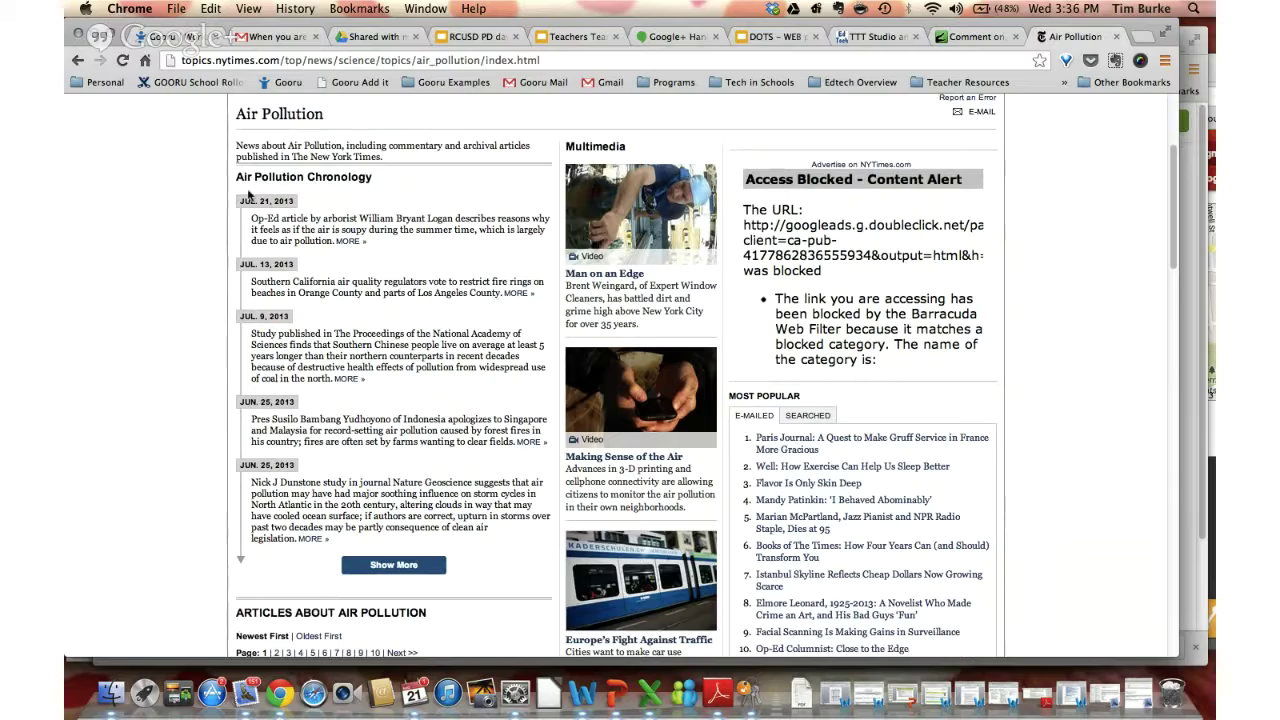
scroll(247, 372, "down", 2)
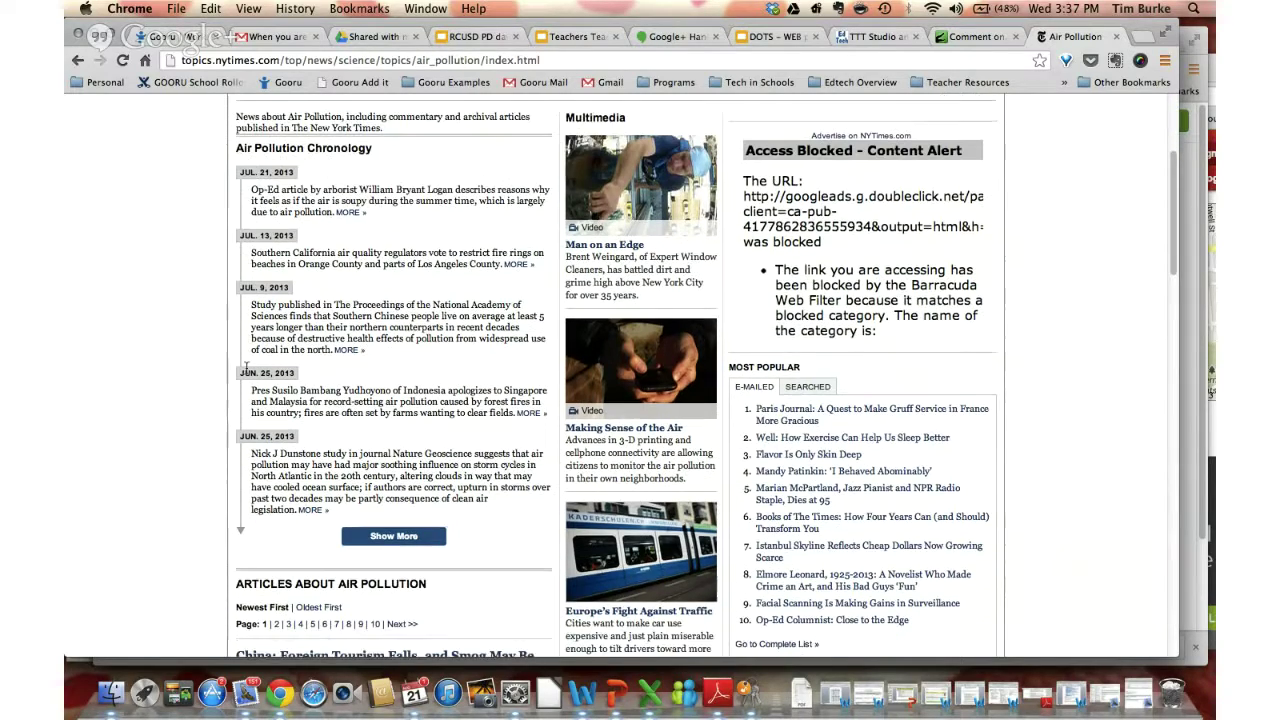
scroll(247, 372, "down", 5)
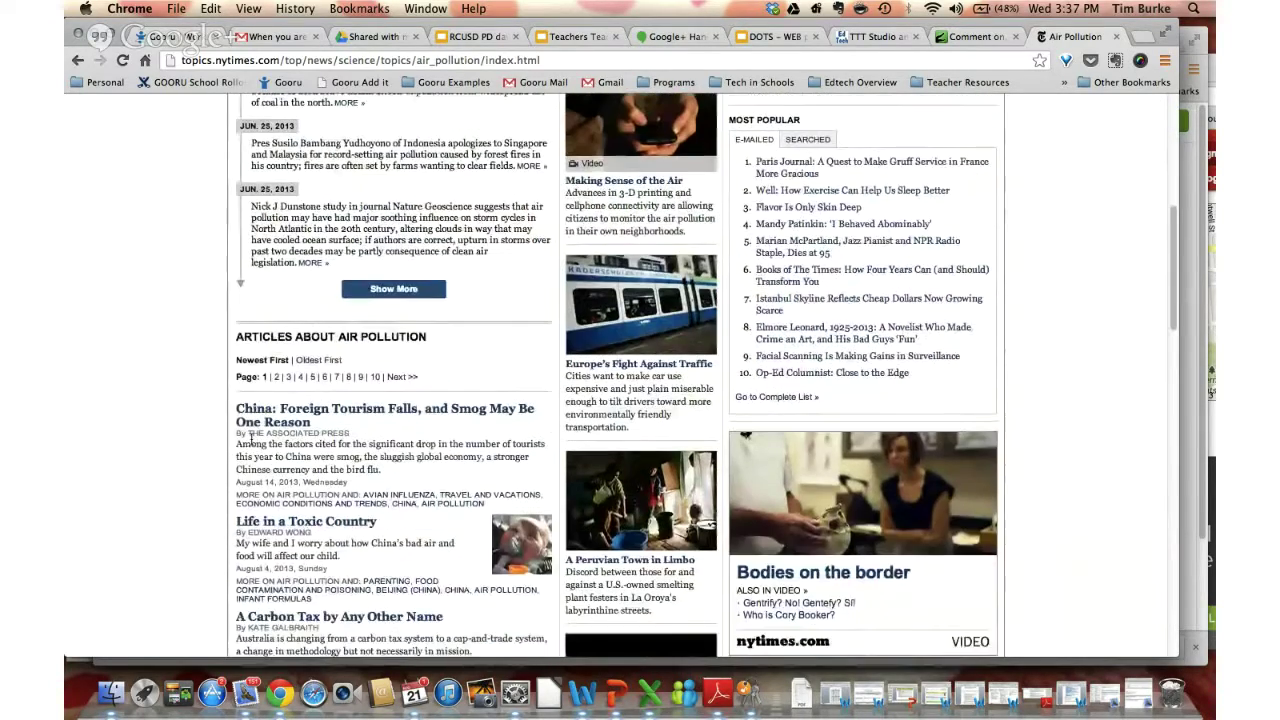
scroll(268, 423, "down", 1)
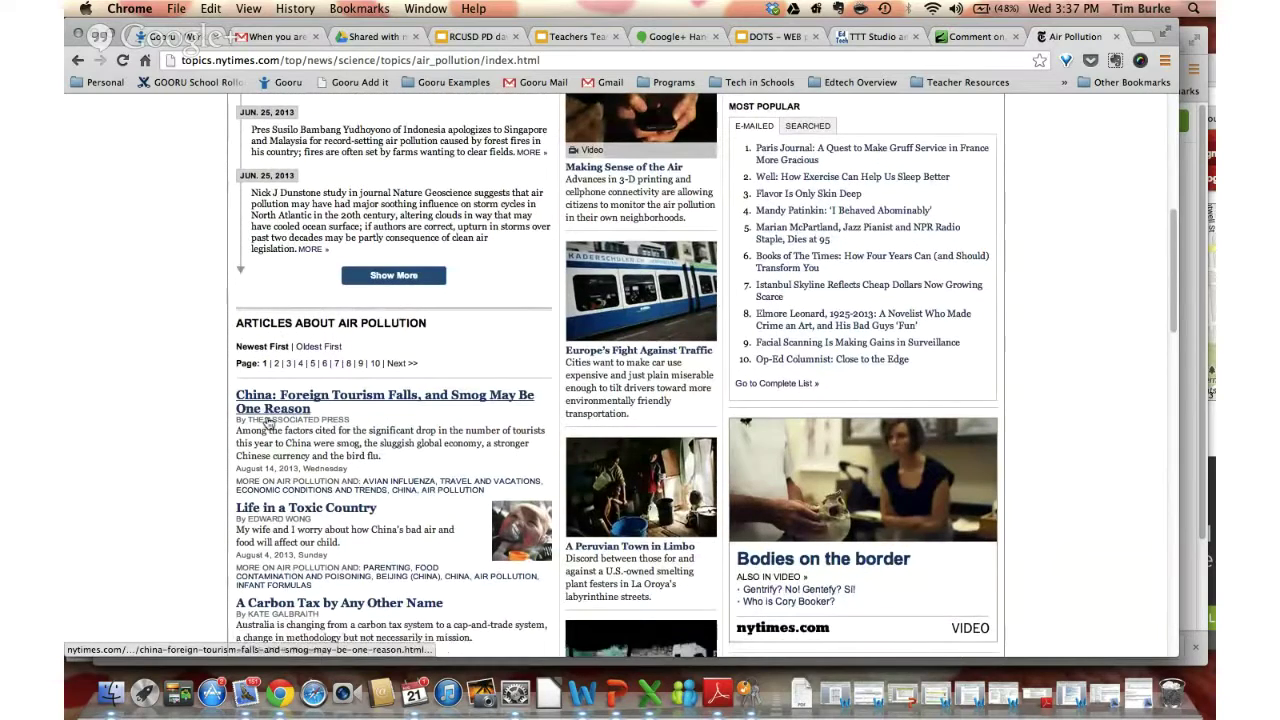
left_click(554, 66)
key("super+c")
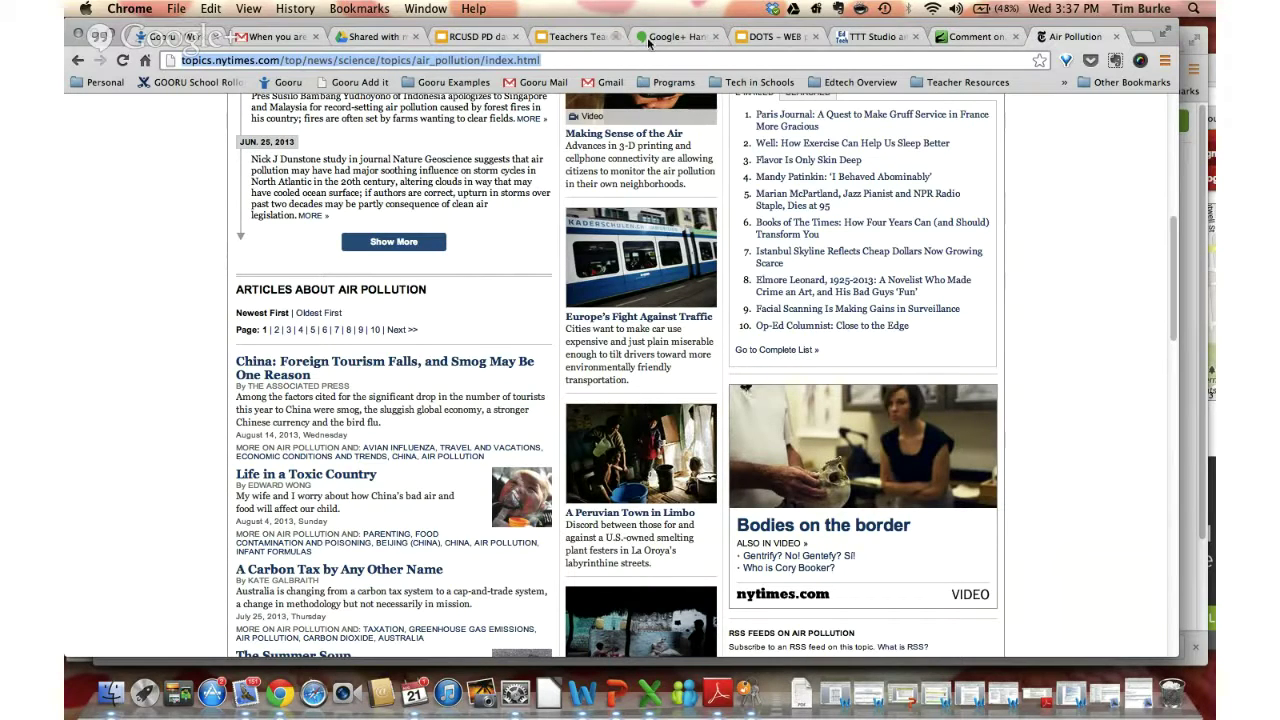
left_click(157, 37)
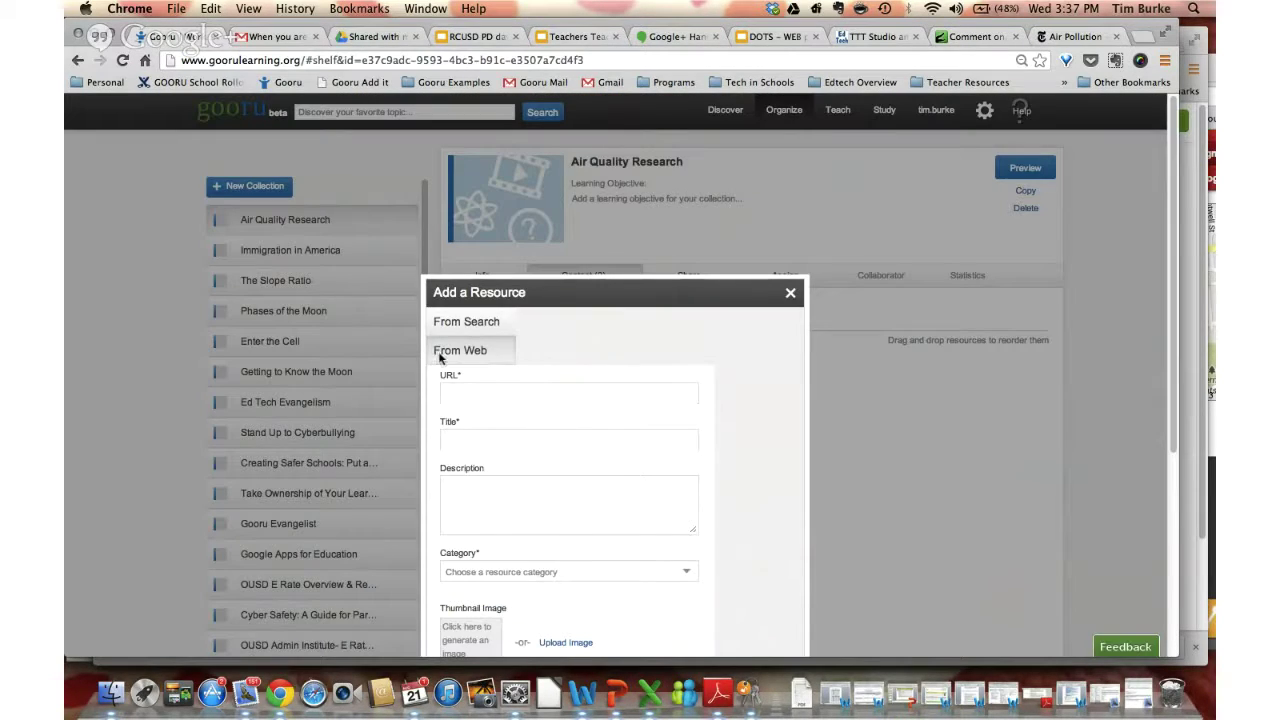
Paste the NYT page URL, categorise it as Website, and add it to the collection
left_click(470, 393)
key("super+v")
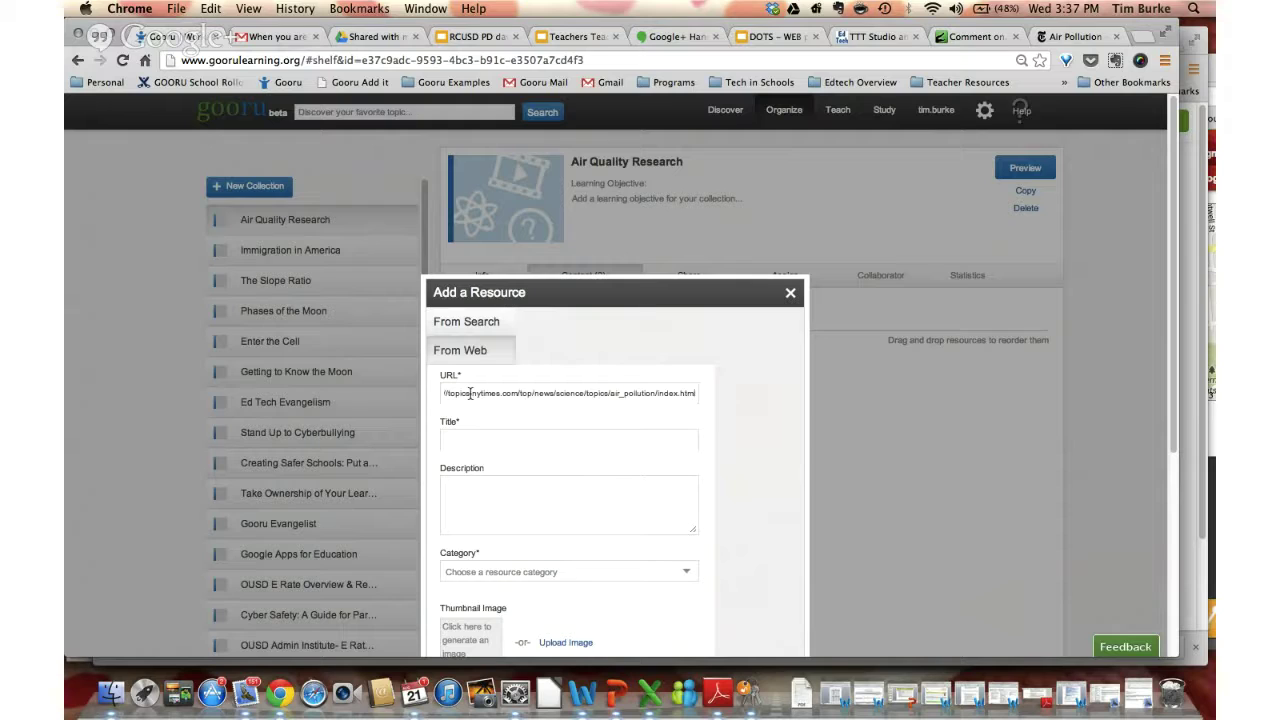
scroll(520, 400, "down", 5)
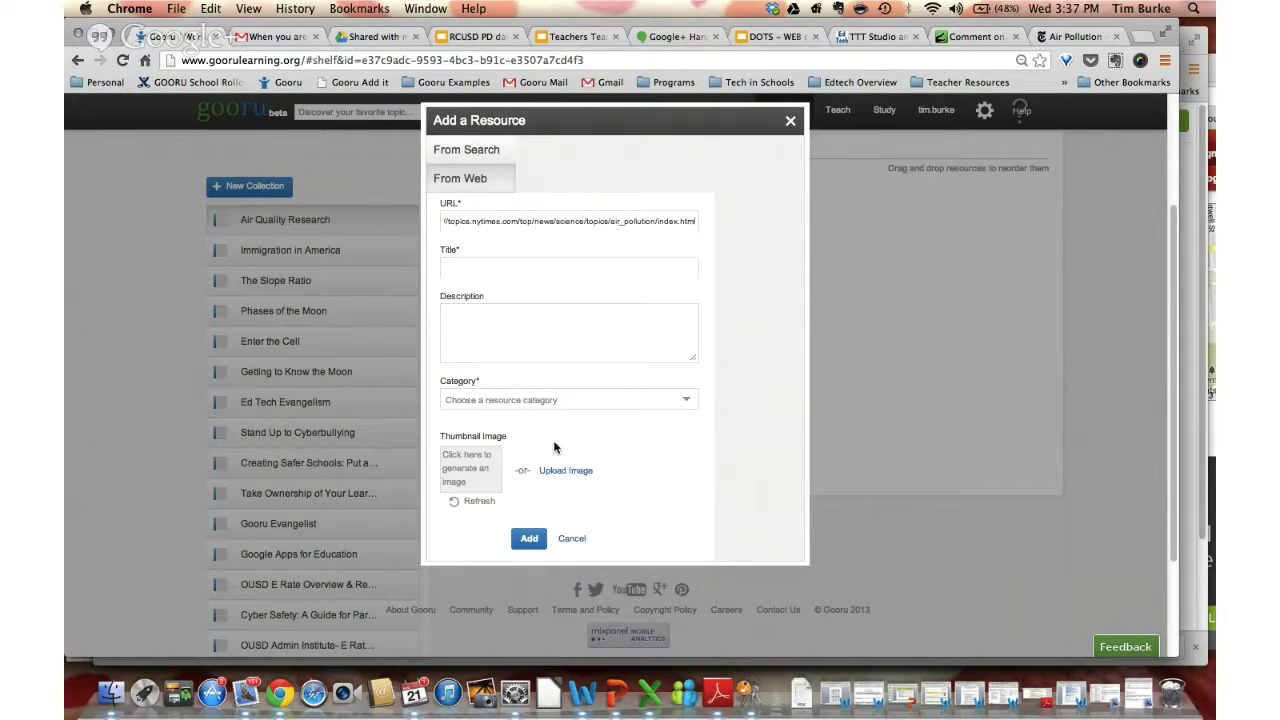
left_click(686, 402)
left_click(488, 397)
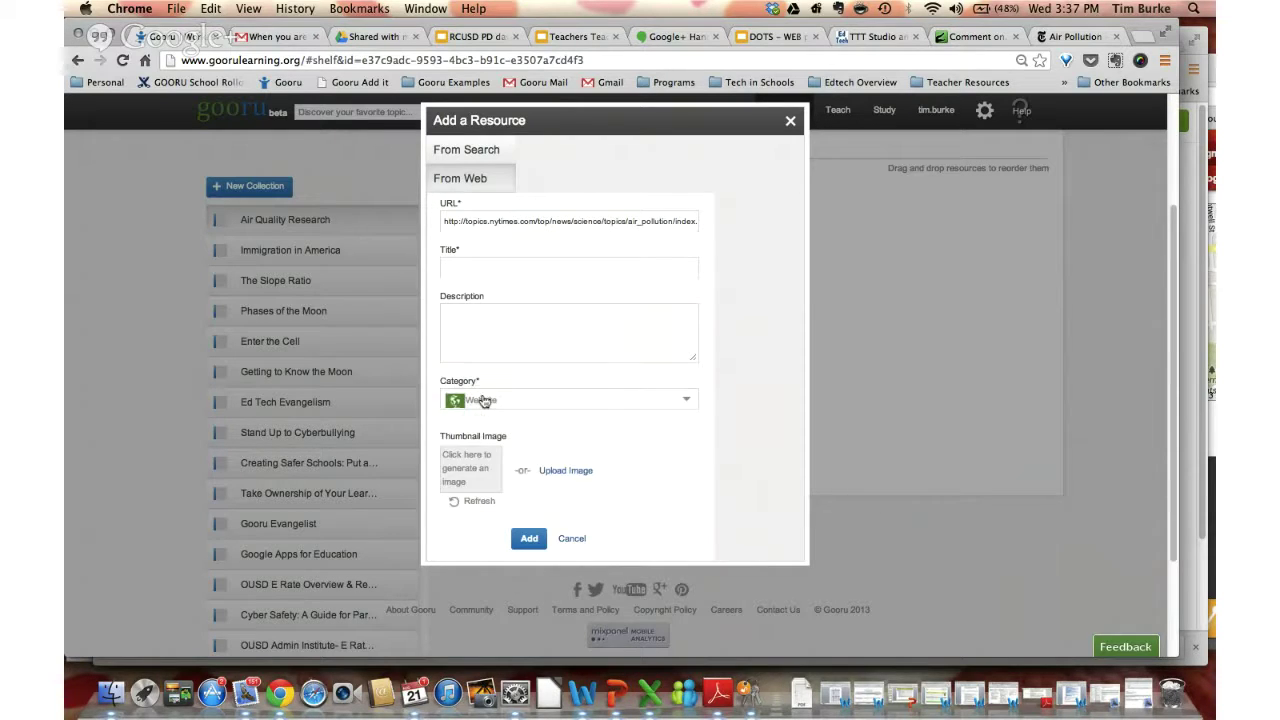
left_click(527, 540)
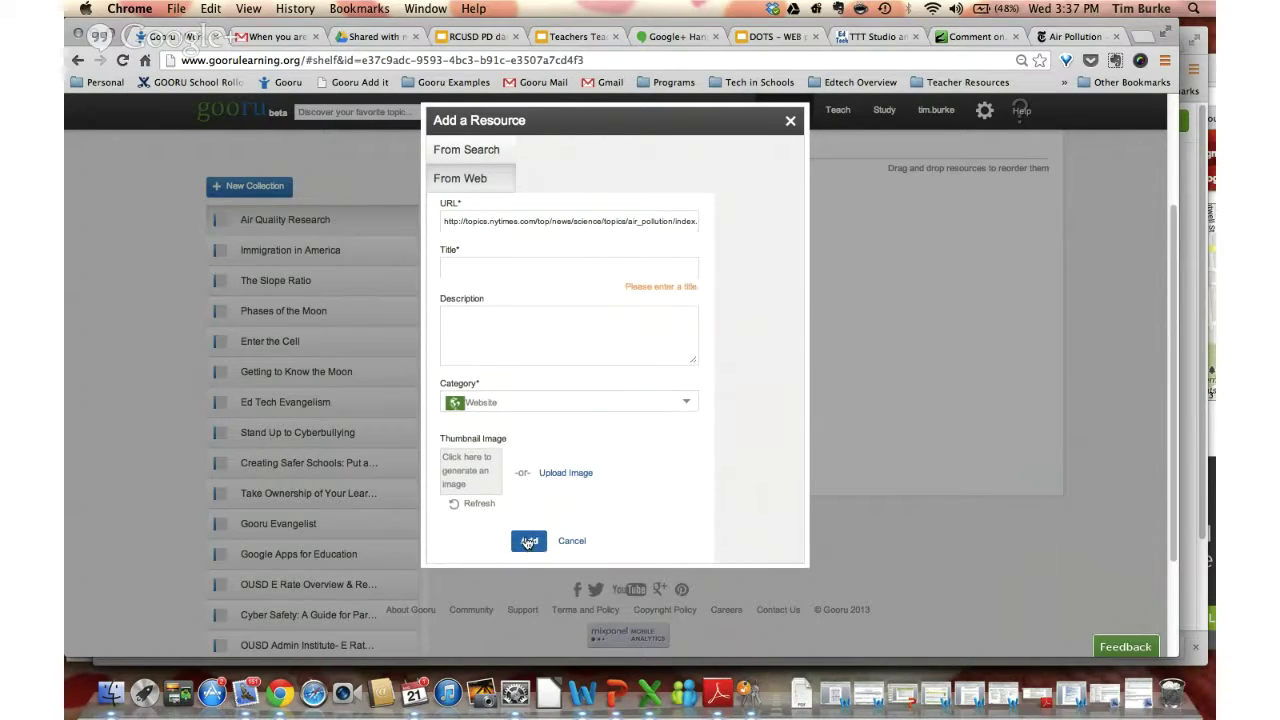
left_click(529, 538)
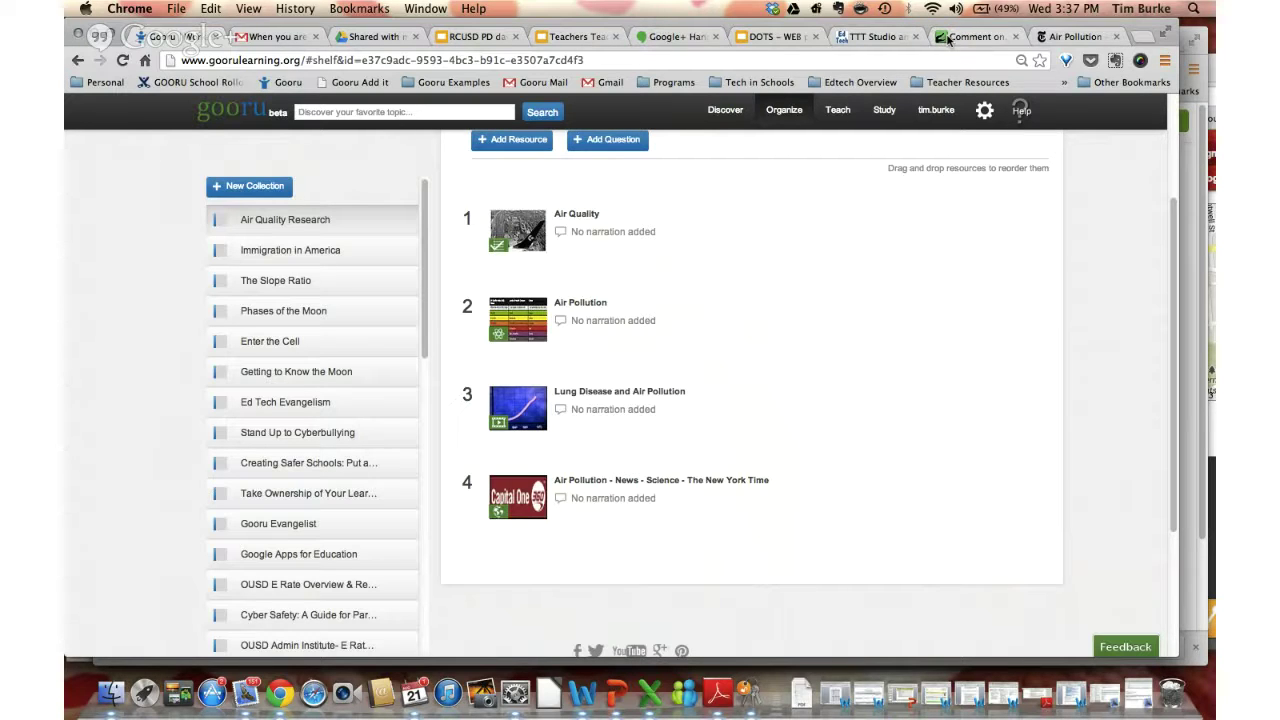
Open the Crocodoc login page and enter the account username
left_click(949, 38)
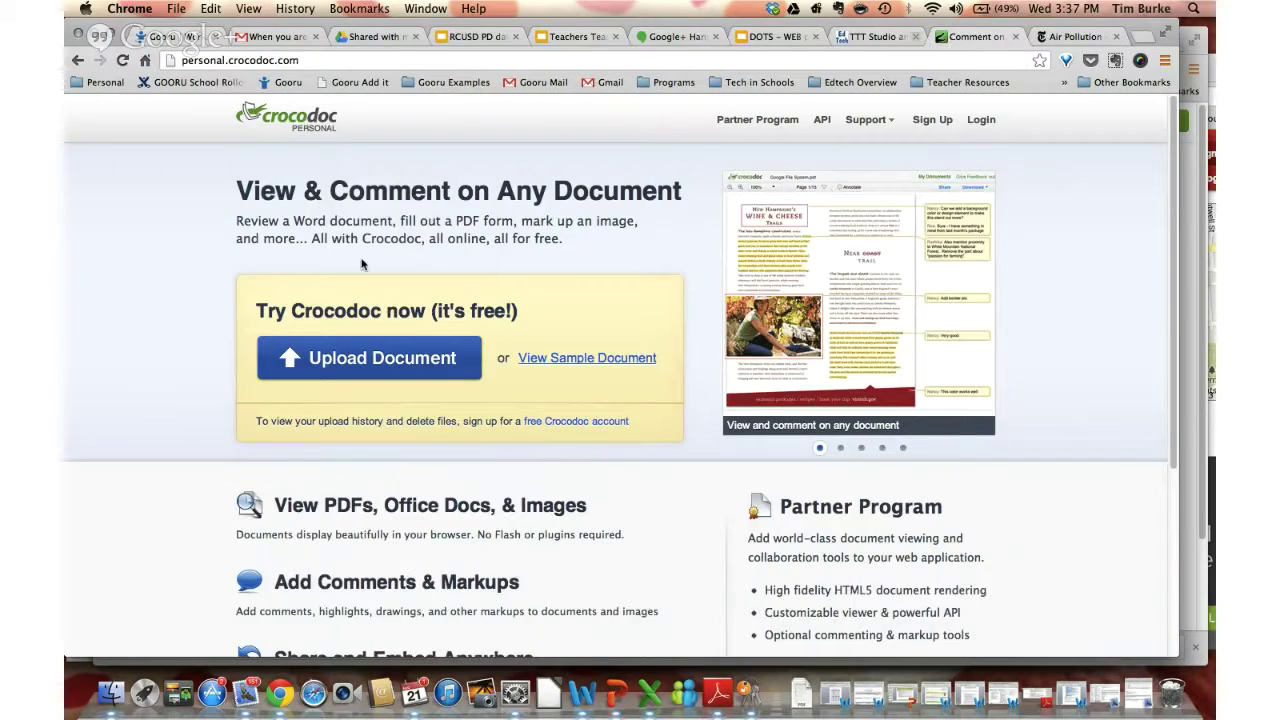
left_click(978, 121)
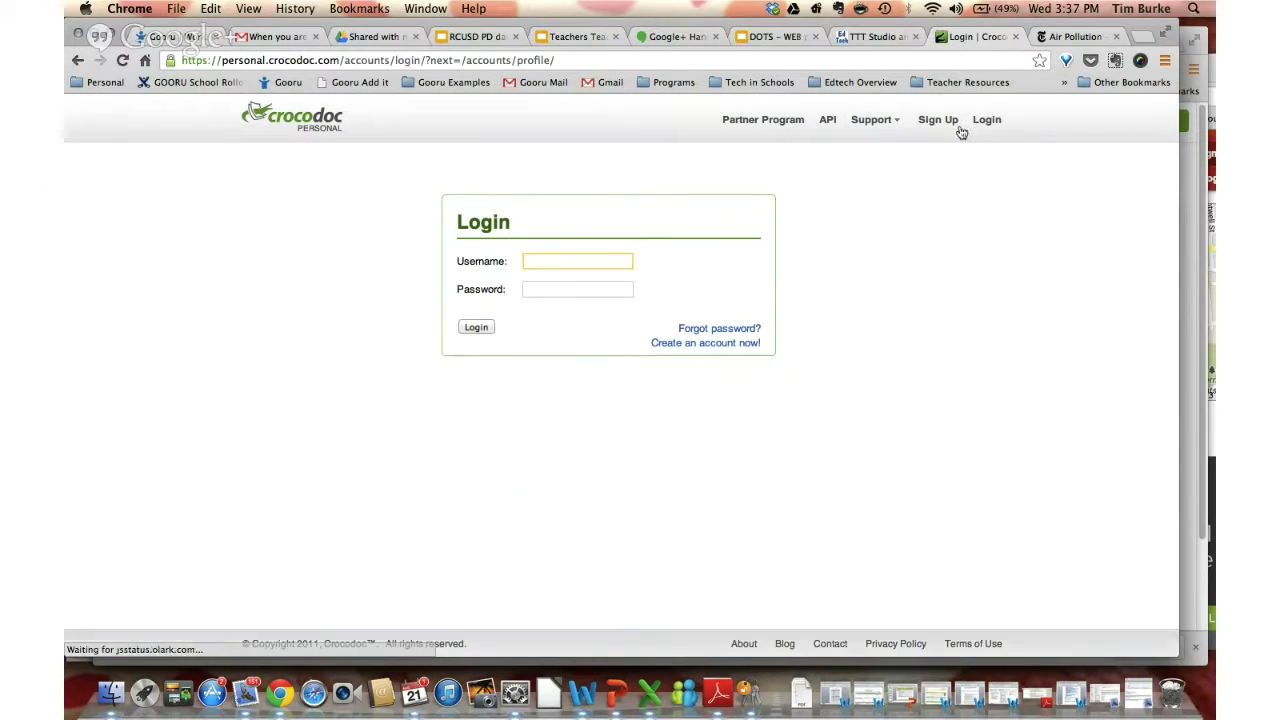
key("Tab")
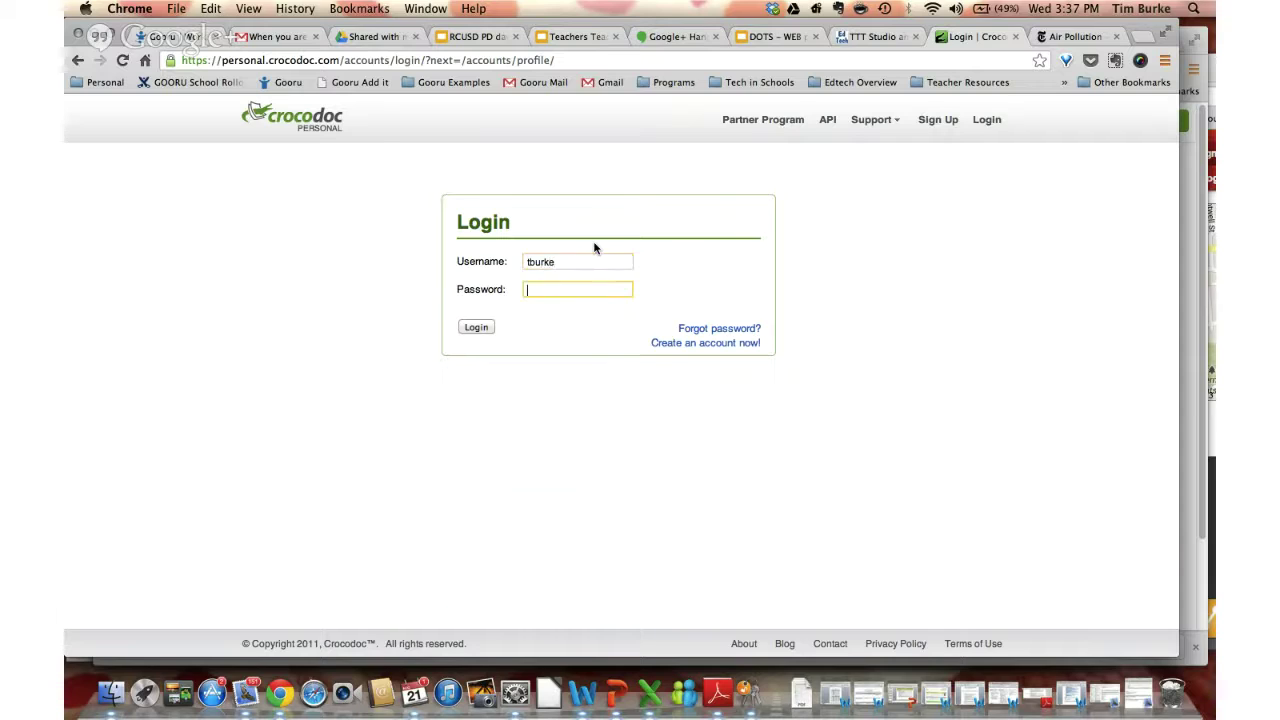